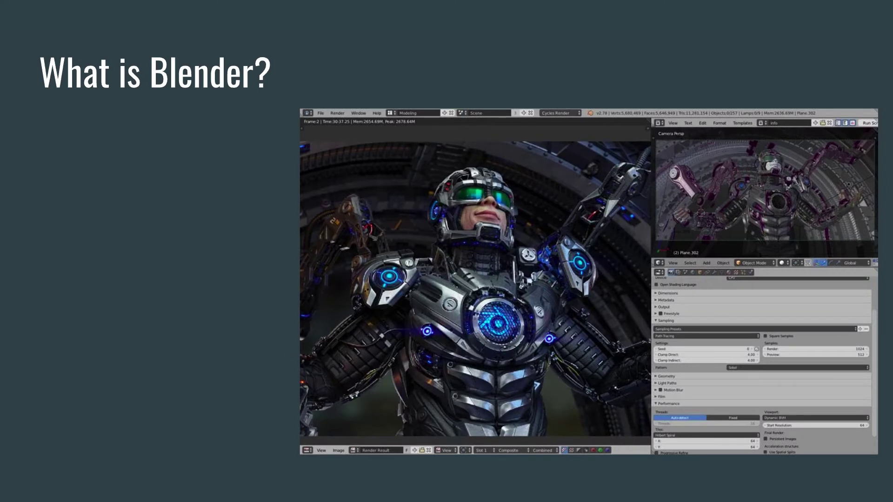
- Reveal each What is Blender? point: 3D Modeling Tool, models and animations, Export to:, and Video
key("Right")
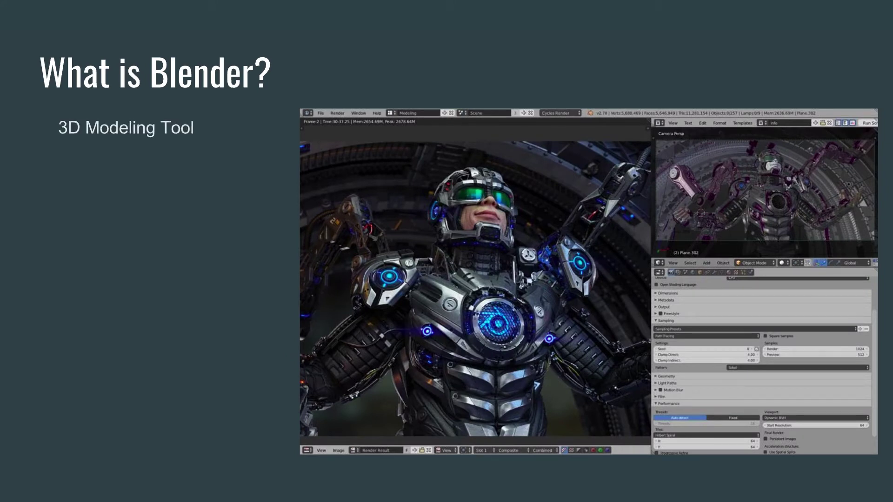
key("Right")
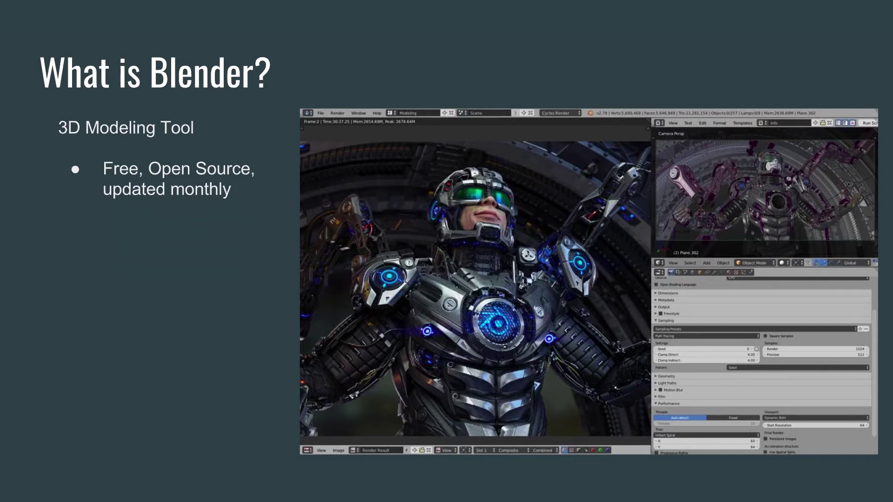
key("Right")
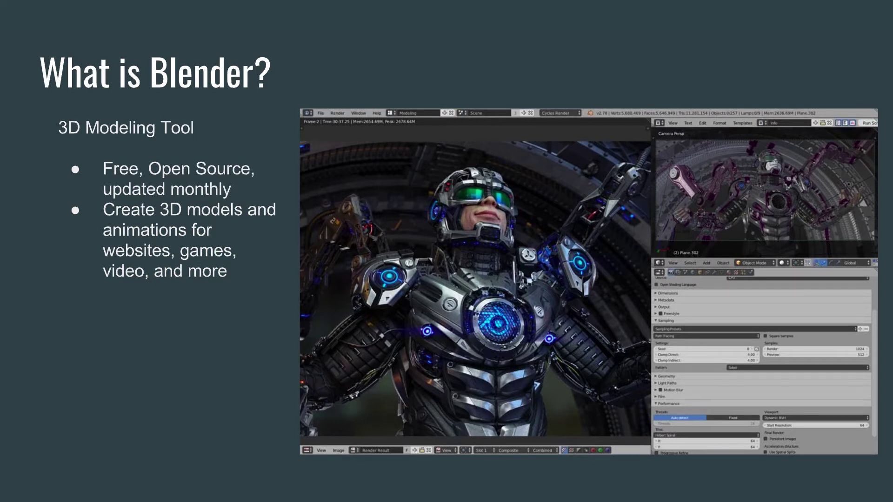
key("Right")
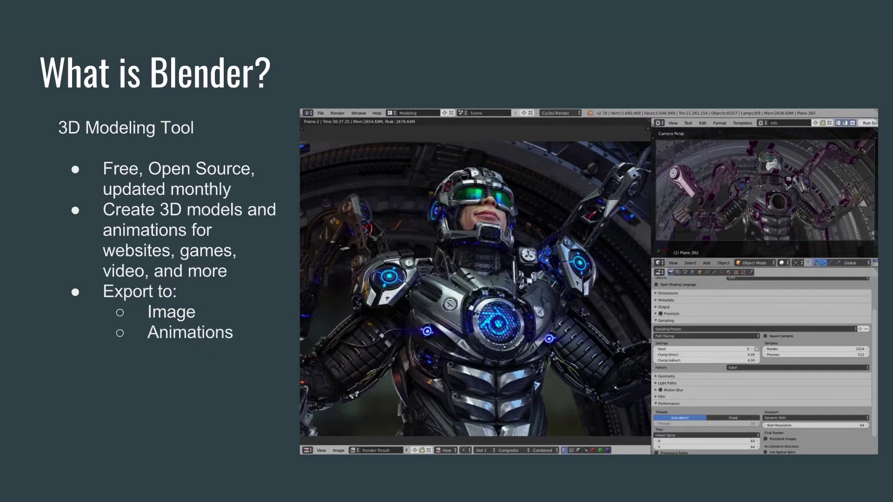
key("Right")
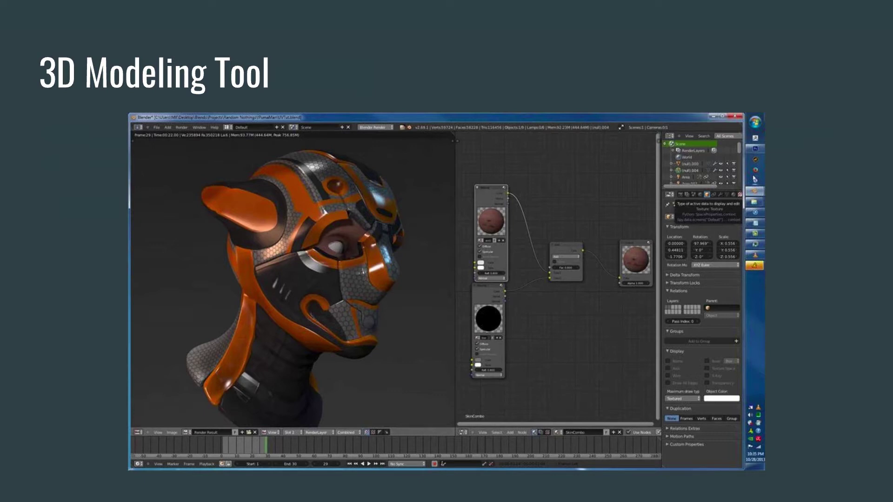
- Advance through the 3D Sculpting Tool and 2D/3D Animation Tool slides
key("Right")
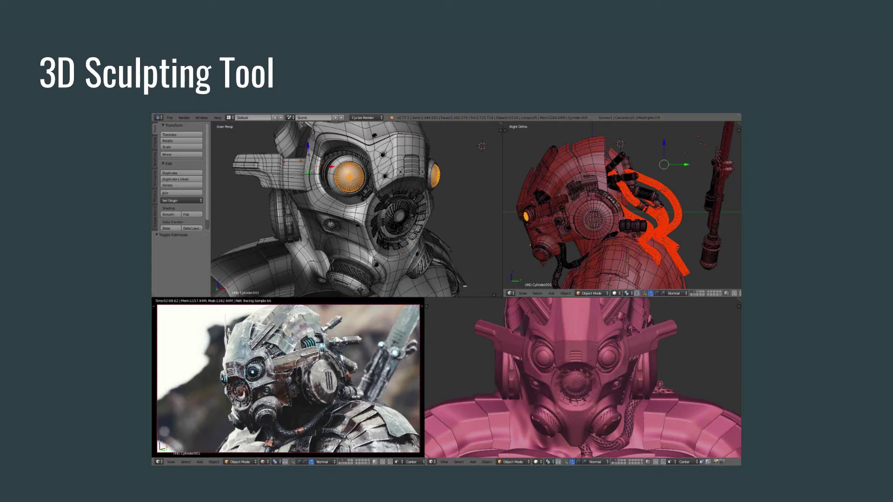
key("Right")
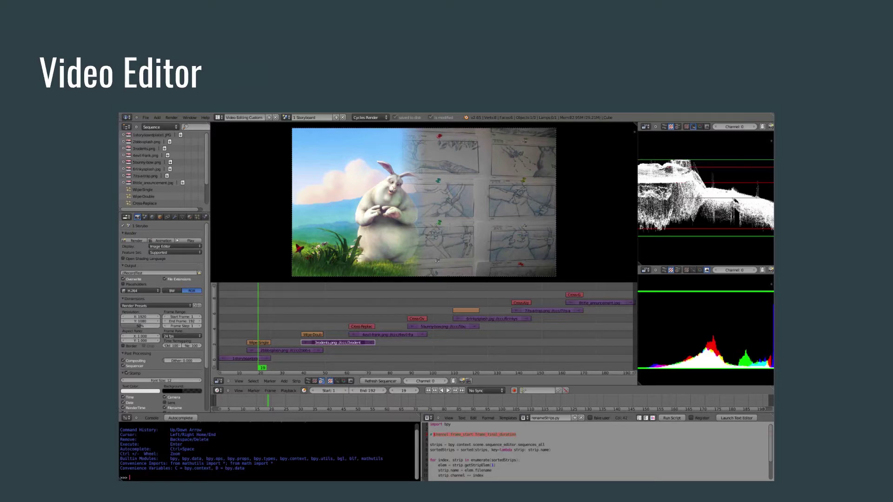
- Advance to the Image Compositor slide
key("Right")
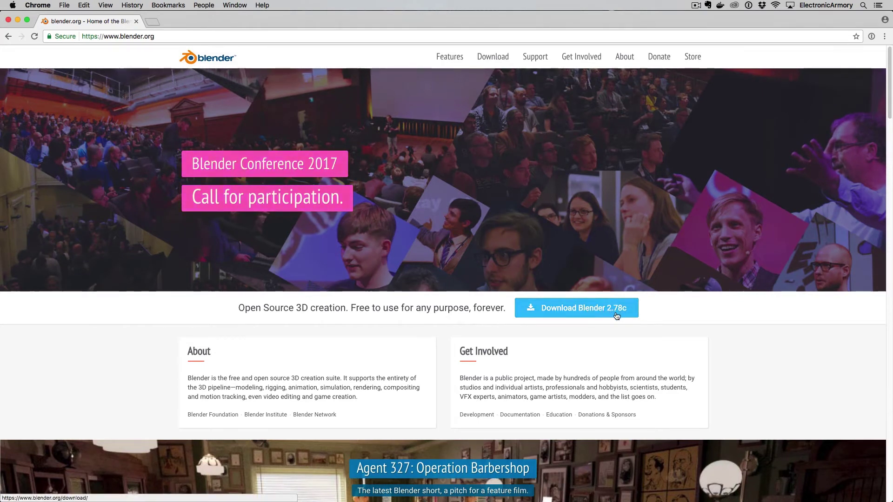
- Open the Blender 2.78c download page and look over its Windows, macOS and GNU/Linux options
left_click(578, 313)
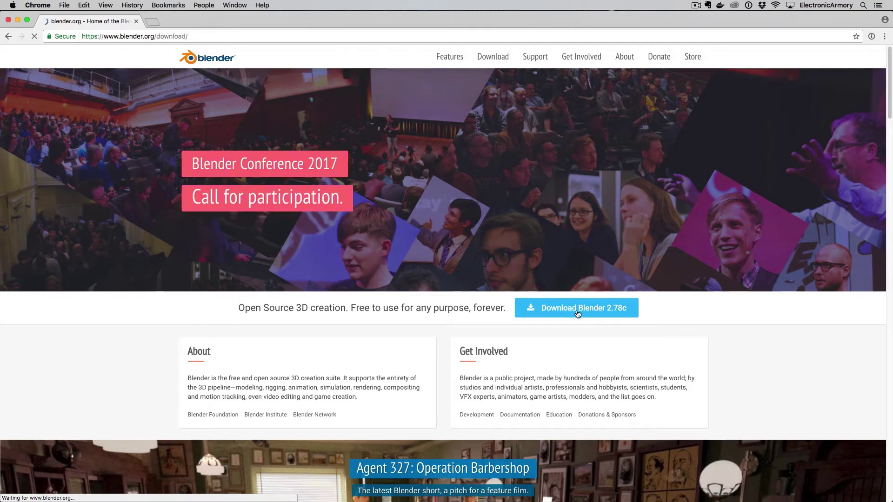
scroll(173, 306, "down", 5)
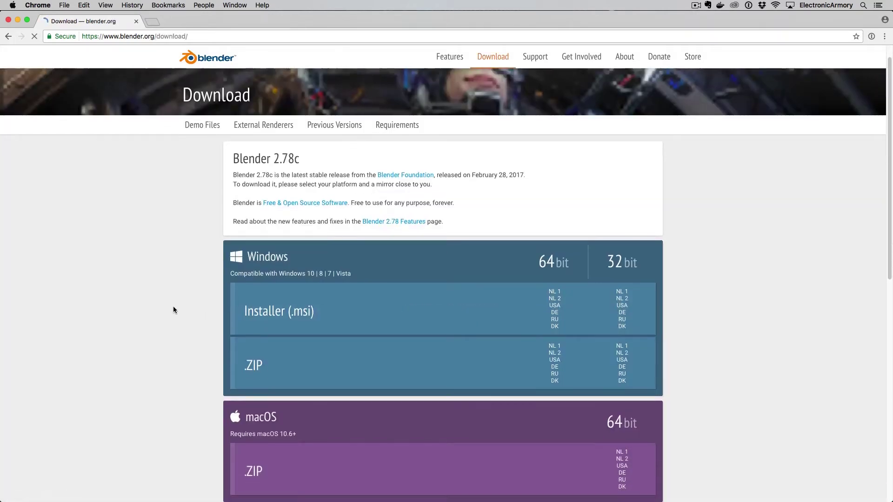
scroll(191, 244, "down", 2)
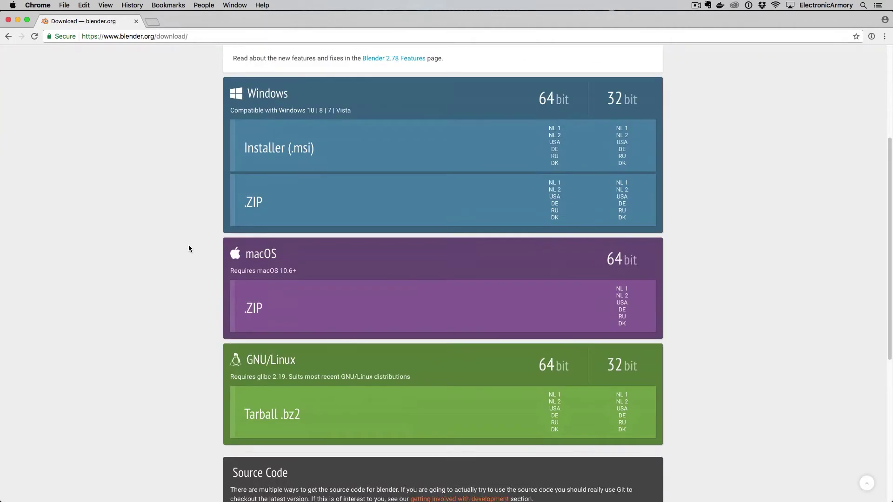
scroll(211, 253, "down", 6)
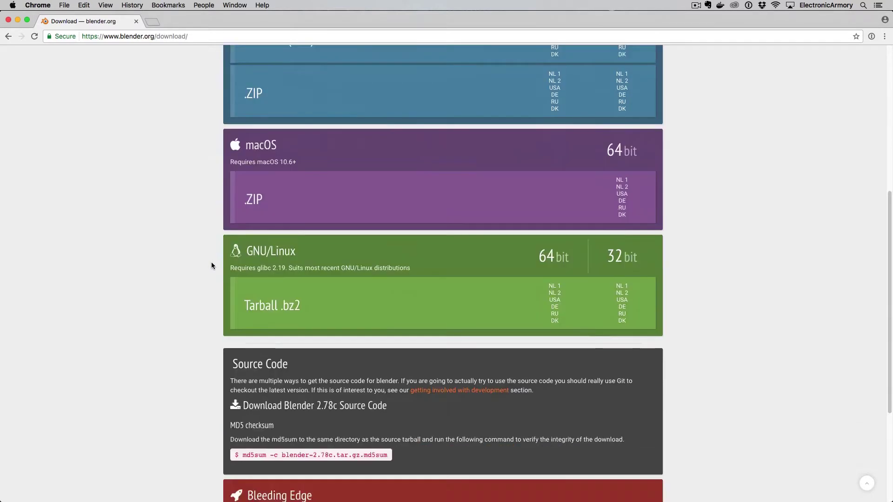
scroll(192, 247, "up", 10)
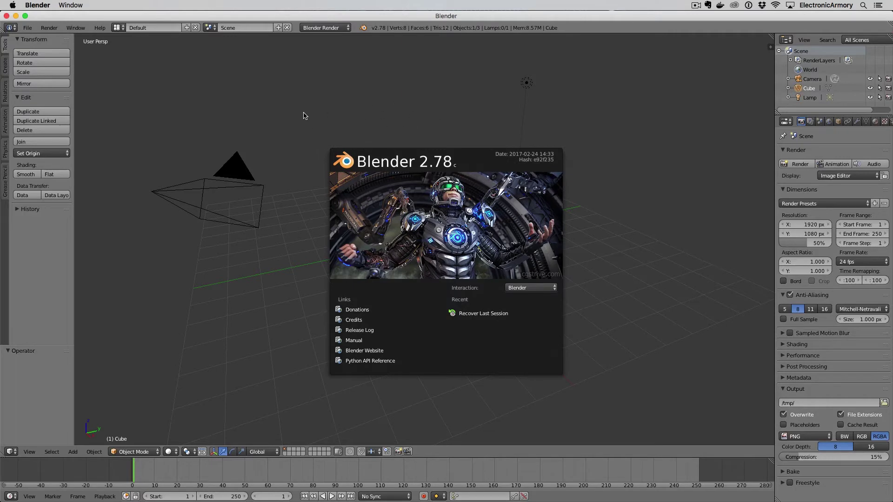
- Close the startup splash to show the default scene, then open the File menu
left_click(302, 137)
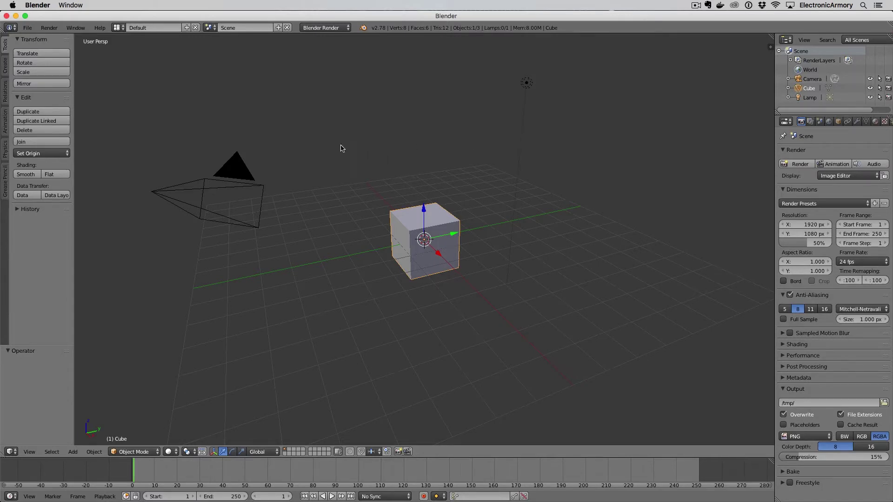
left_click(28, 28)
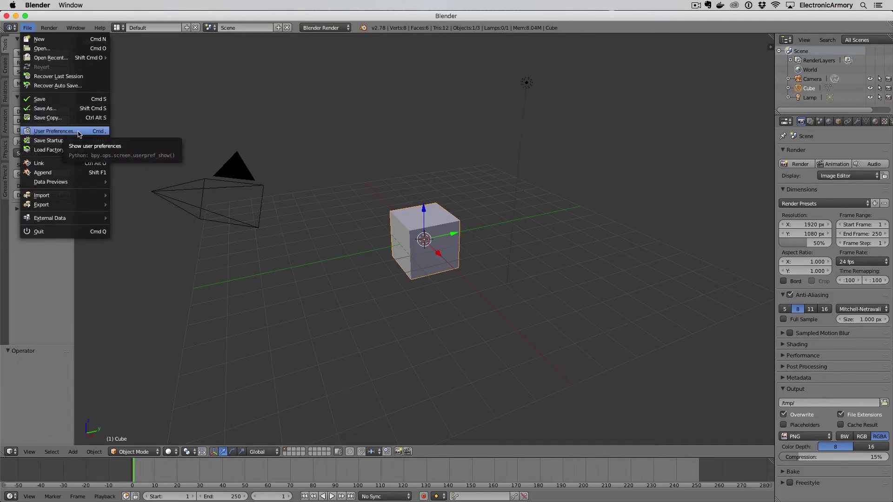
- In User Preferences' Input section, set Select With to Left and enable Emulate Numpad
left_click(62, 131)
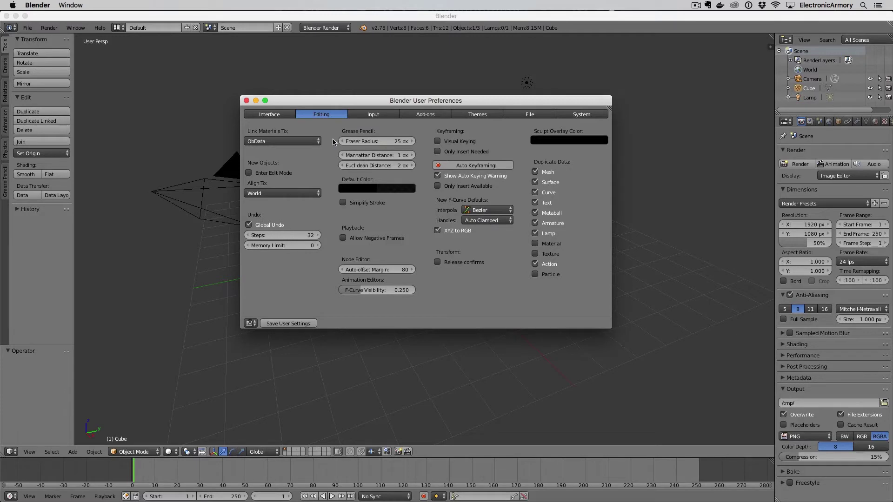
left_click(373, 116)
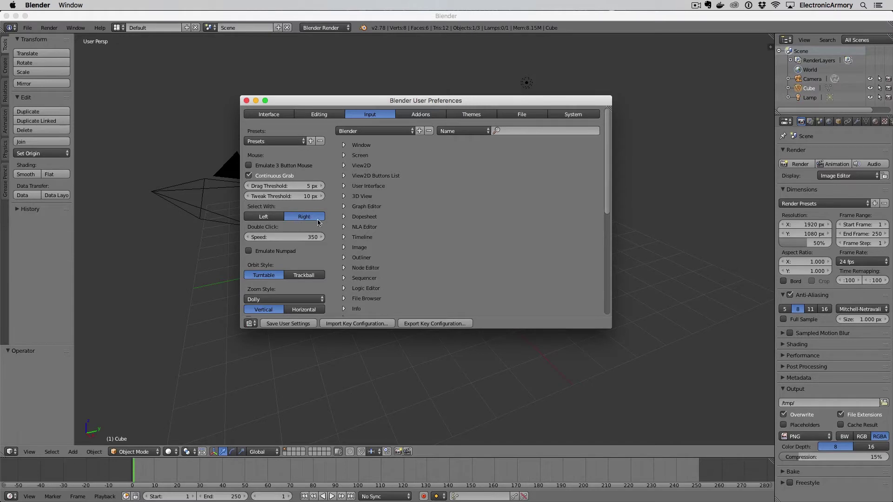
left_click(272, 218)
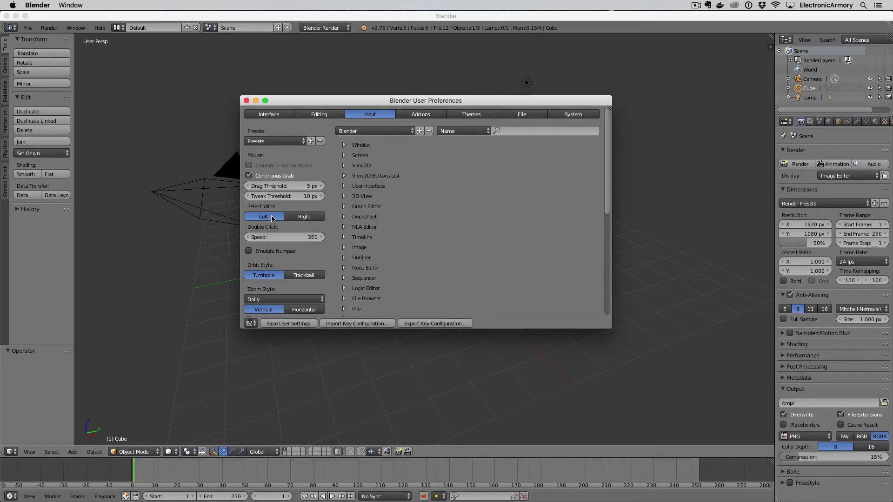
left_click(249, 252)
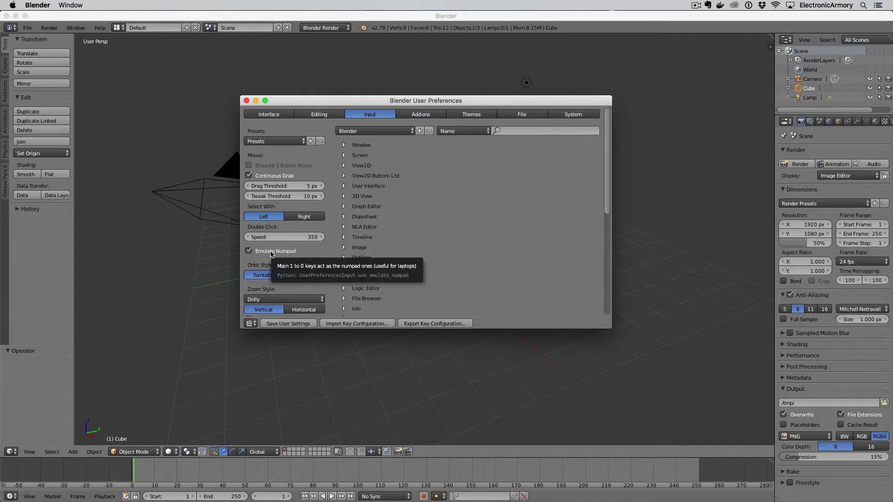
- Set Undo Steps to 256 in the Editing preferences
left_click(322, 115)
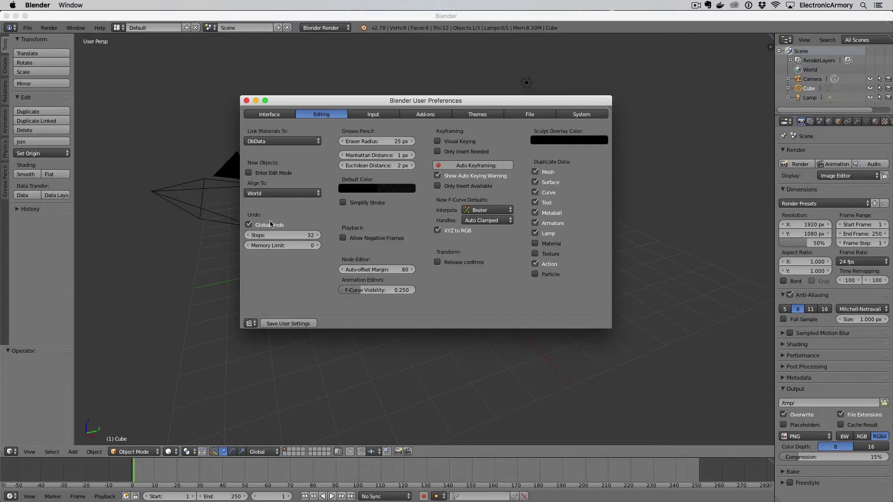
left_click(301, 235)
type("2")
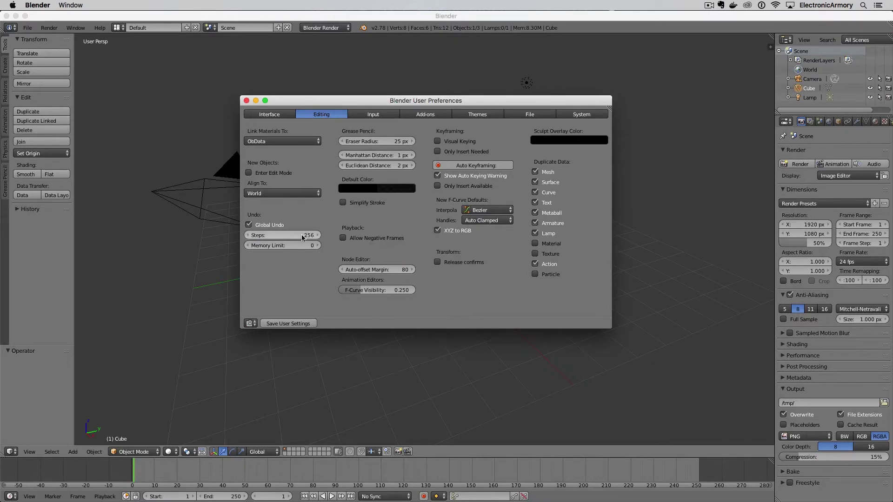
key("Return")
- Save the user settings and close the User Preferences window
left_click(281, 325)
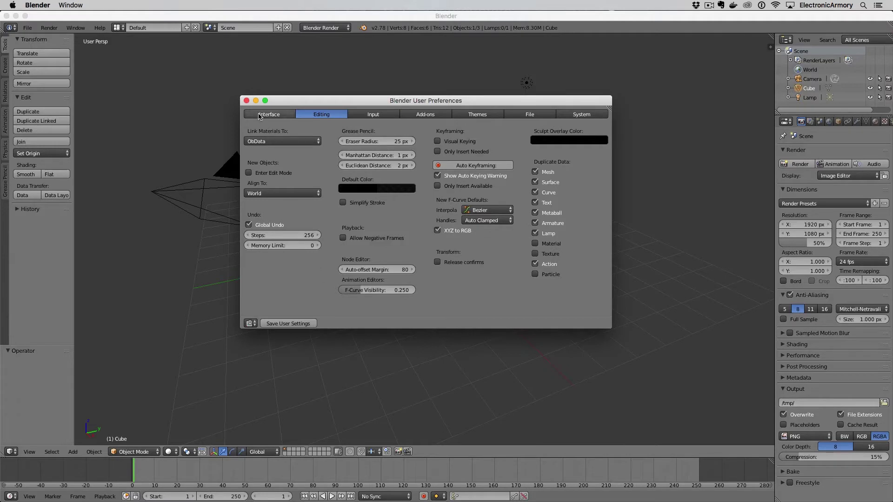
left_click(247, 101)
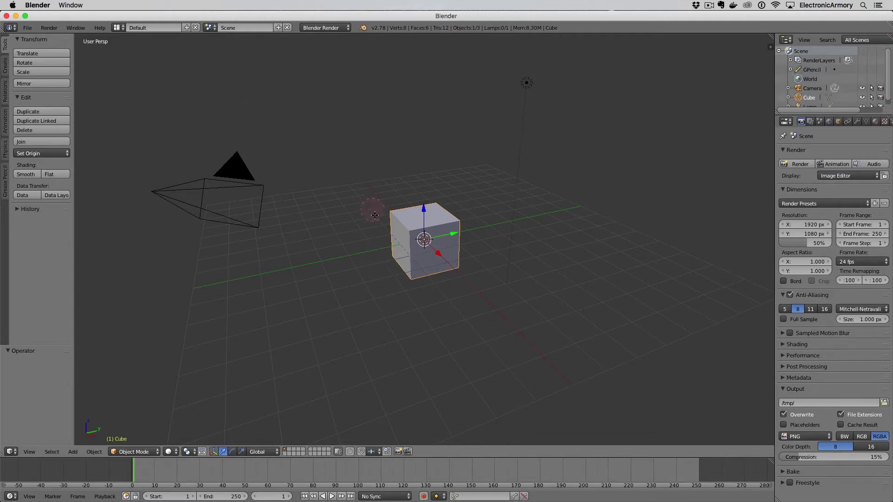
- Sketch grease-pencil walls and floor around the cube, undo the sketch, and request the cube's deletion
left_click_drag(375, 204, 380, 274)
left_click_drag(479, 194, 488, 264)
mouse_move(376, 281)
left_mouse_down()
mouse_move(501, 276)
mouse_move(484, 185)
left_mouse_up()
left_click_drag(385, 201, 385, 277)
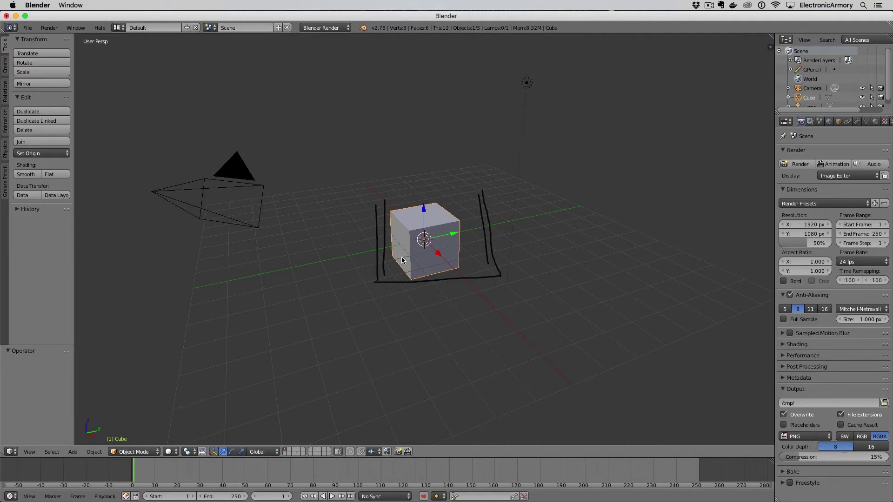
key("ctrl+z")
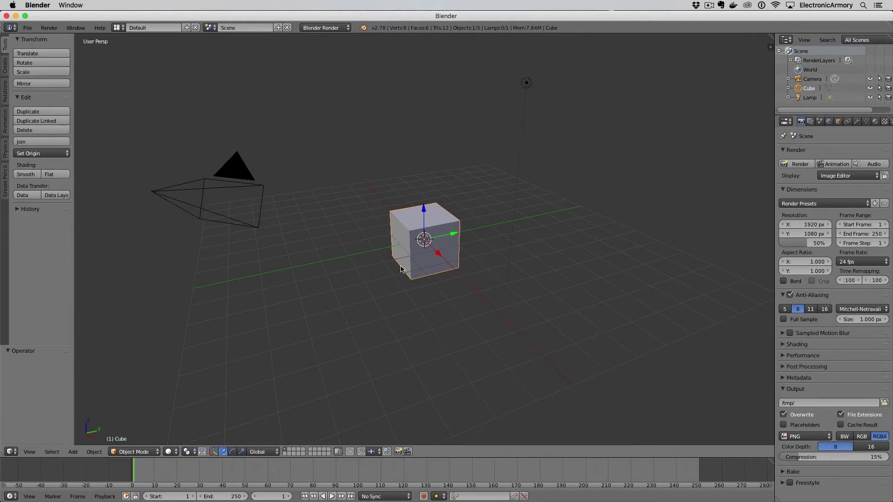
key("x")
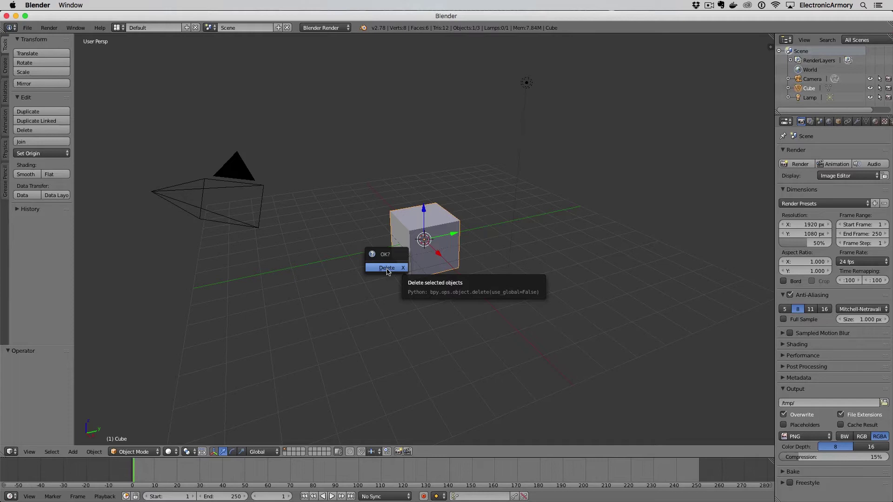
- Confirm Delete to remove the default cube
left_click(387, 268)
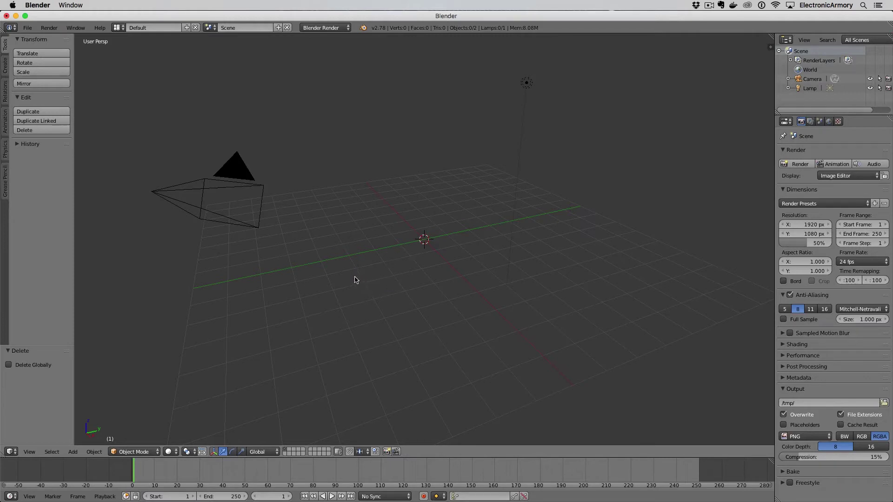
- Reset the 3D cursor to X 0, Y 0, Z 0 using the sidebar's 3D Cursor location fields
left_click(301, 276)
left_click(524, 312)
left_click(771, 48)
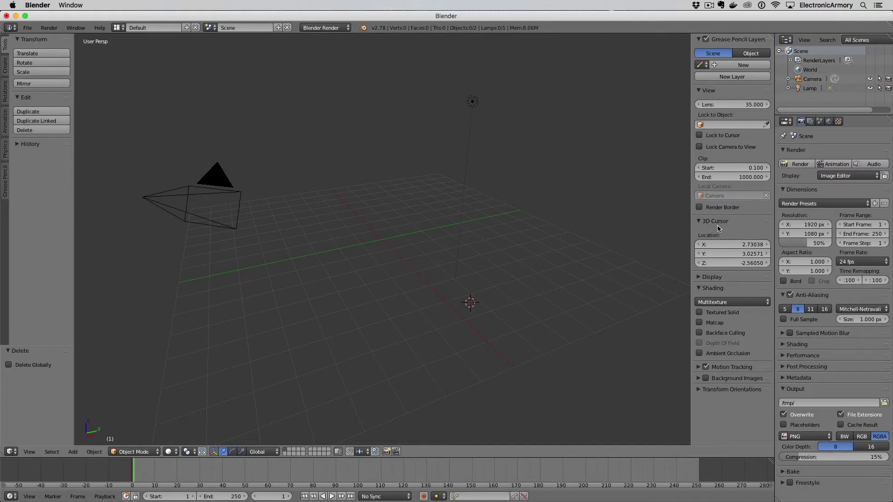
left_click(736, 244)
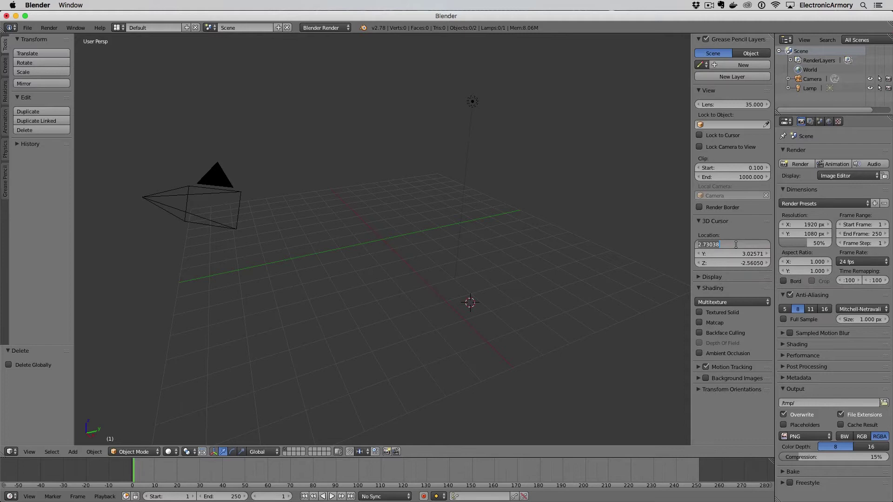
type("0")
key("Tab")
type("0")
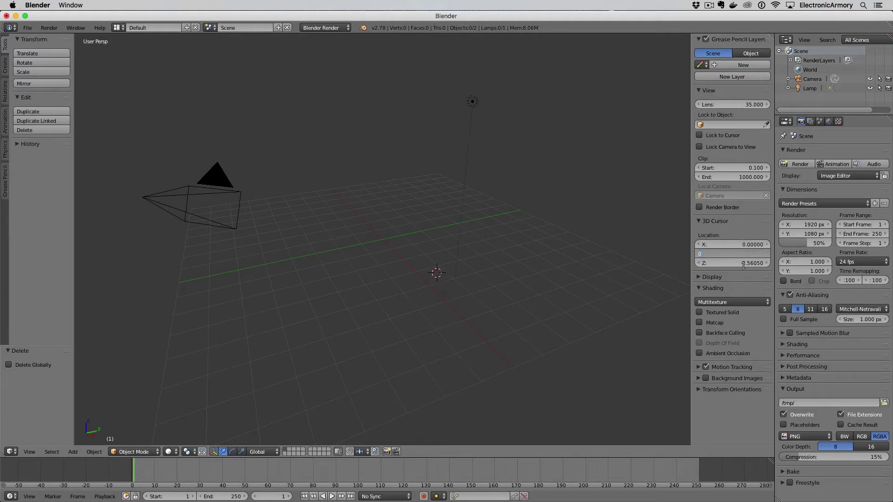
key("Tab")
type("0")
key("Return")
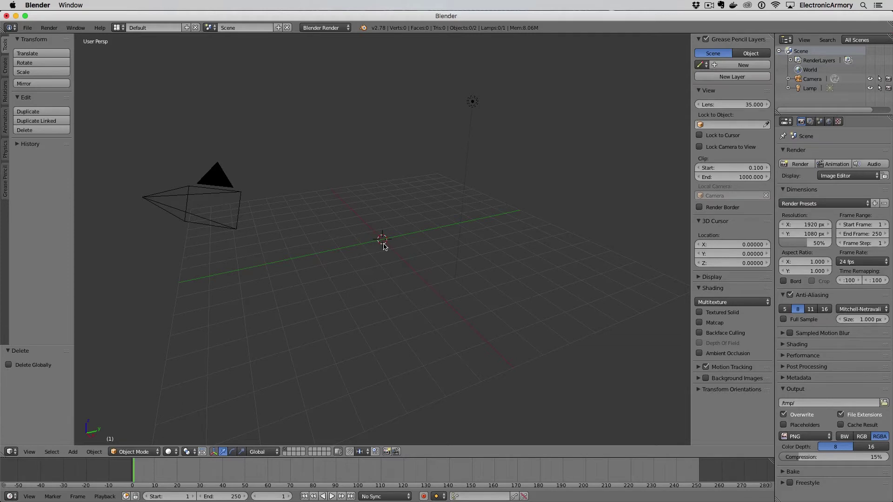
- Add a Mesh > Plane of radius 1 at location 0, 0, 0
key("shift+a")
mouse_move(385, 246)
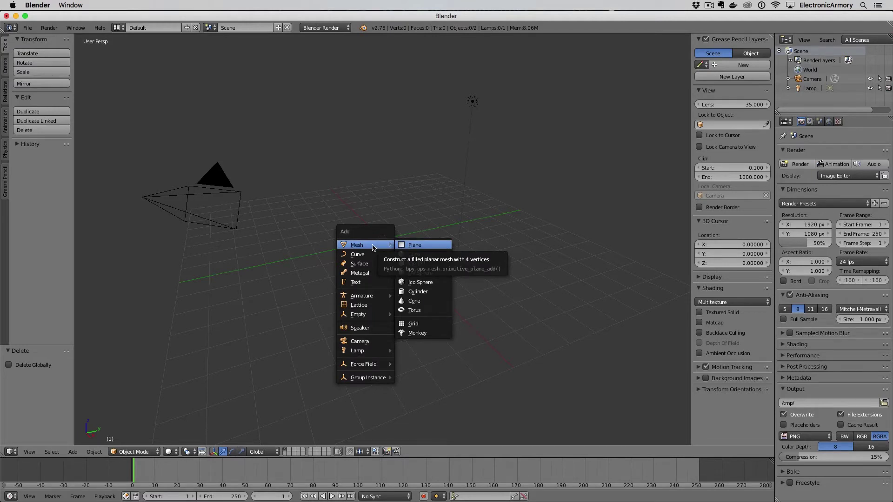
left_click(425, 249)
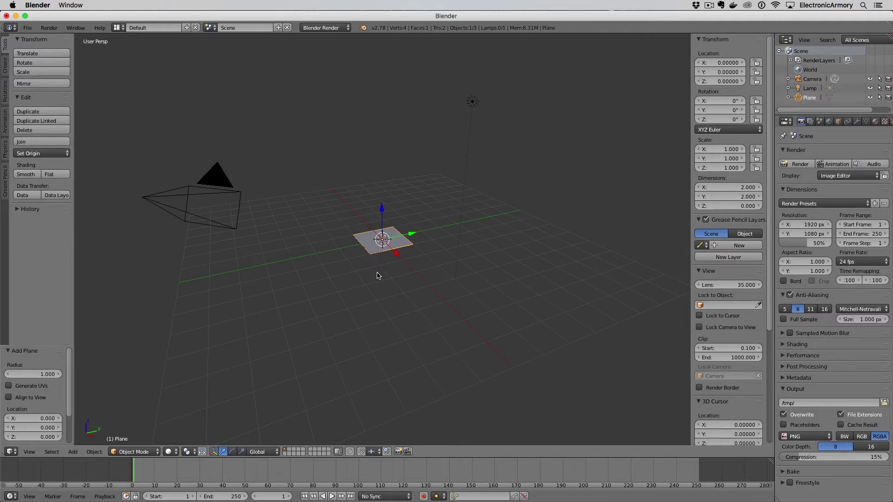
- Orbit and zoom the viewport until the plane is close up with X running horizontally
middle_click_drag(377, 273, 341, 298)
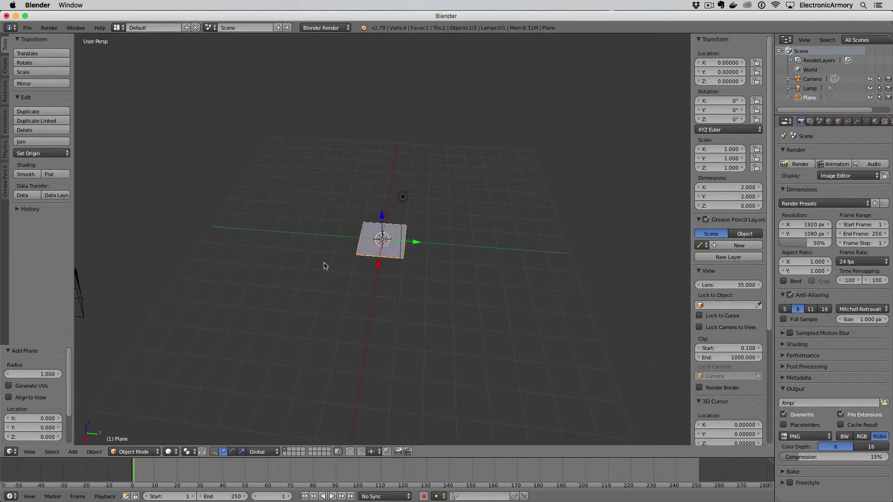
middle_click_drag(325, 263, 366, 246)
scroll(382, 245, "down", 4)
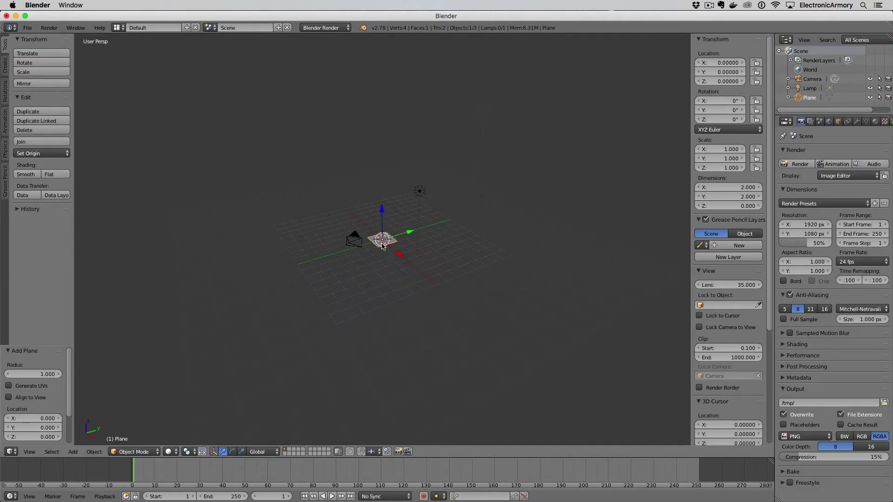
scroll(382, 245, "up", 6)
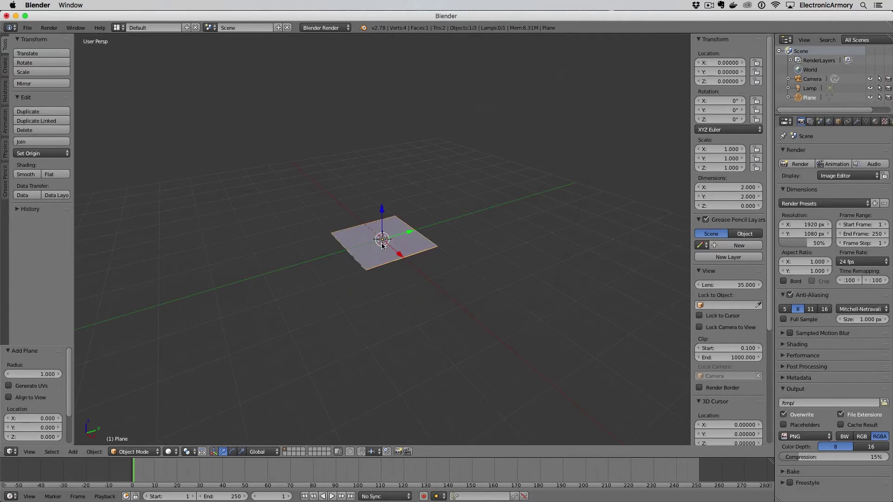
middle_click_drag(381, 246, 439, 251)
scroll(423, 253, "up", 3)
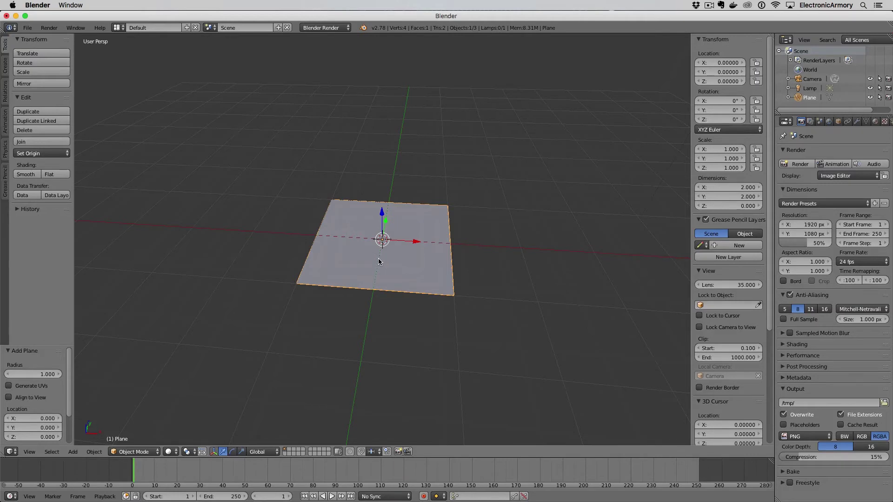
- Set the scene's unit system to metres in the Scene properties
left_click(820, 122)
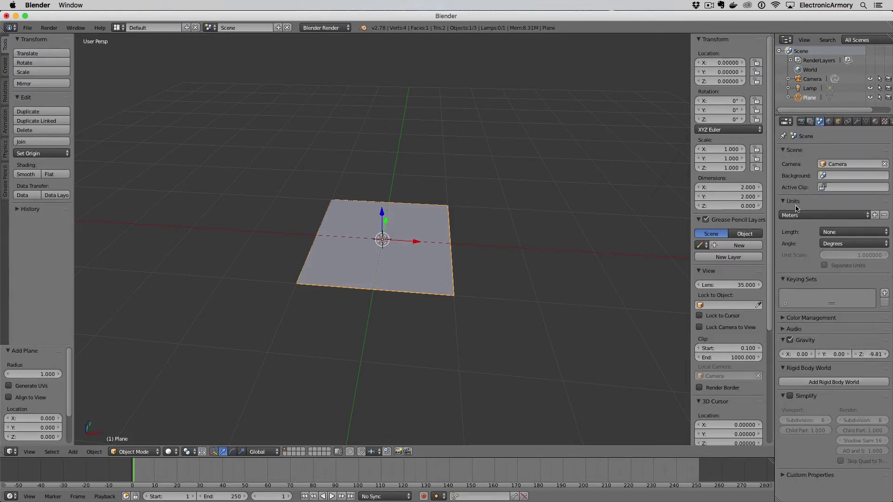
left_click(806, 216)
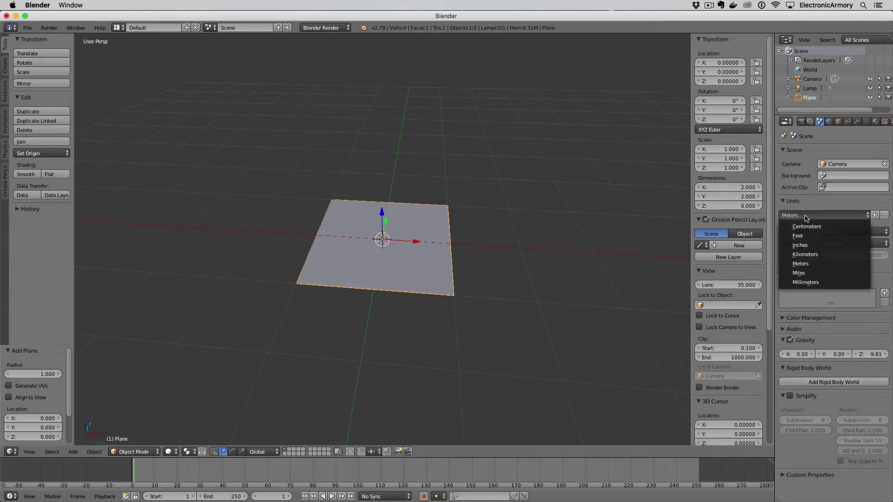
left_click(804, 263)
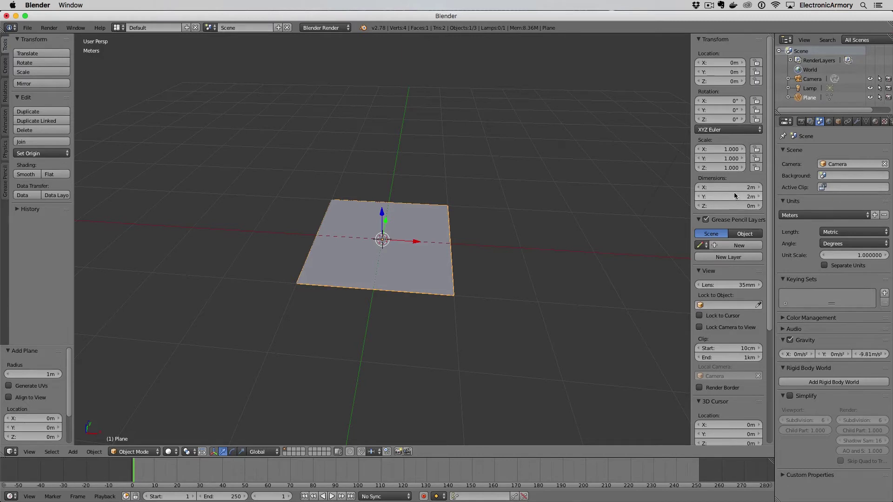
scroll(733, 353, "down", 4)
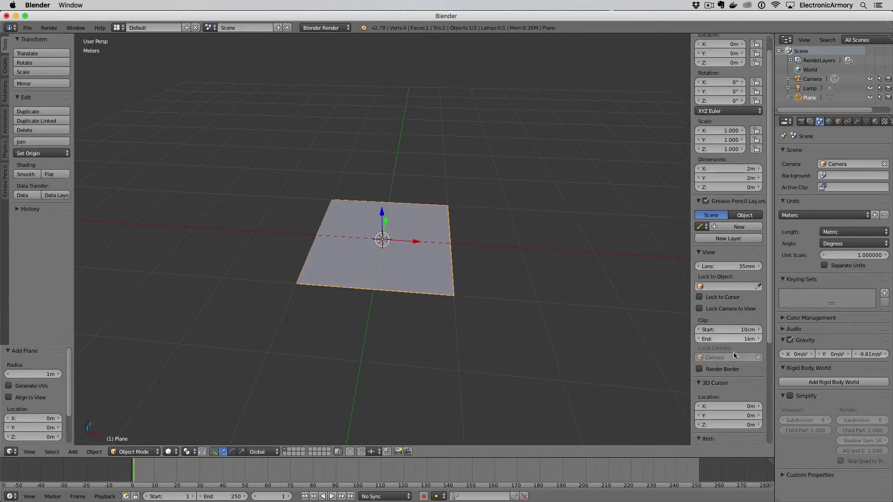
scroll(742, 353, "up", 4)
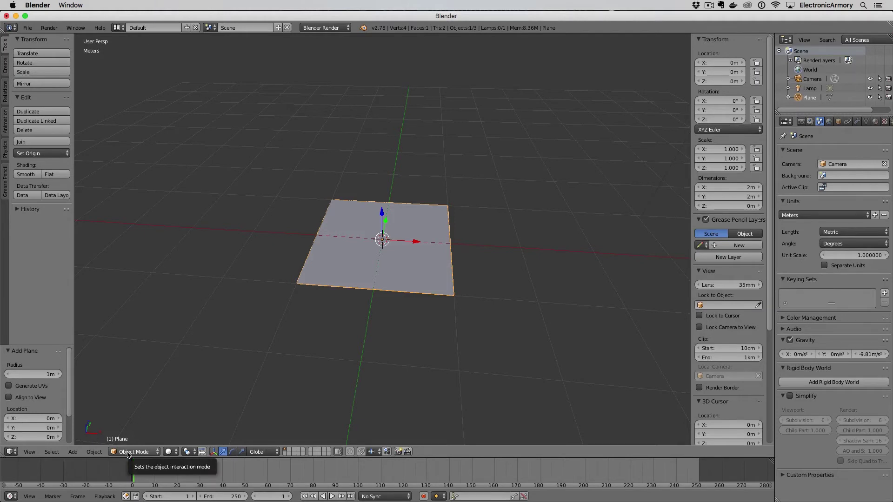
- Put the plane in Edit Mode and select its top-left and bottom-left vertices
left_click(129, 453)
left_click(134, 432)
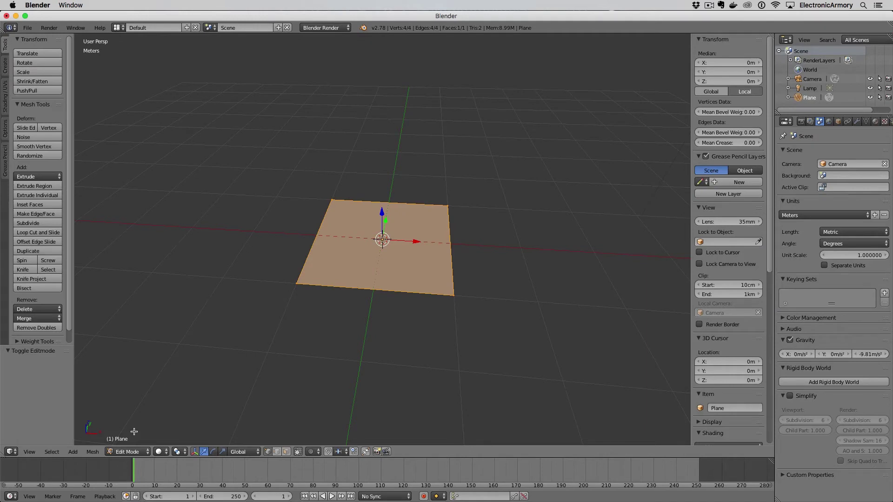
right_click(296, 283)
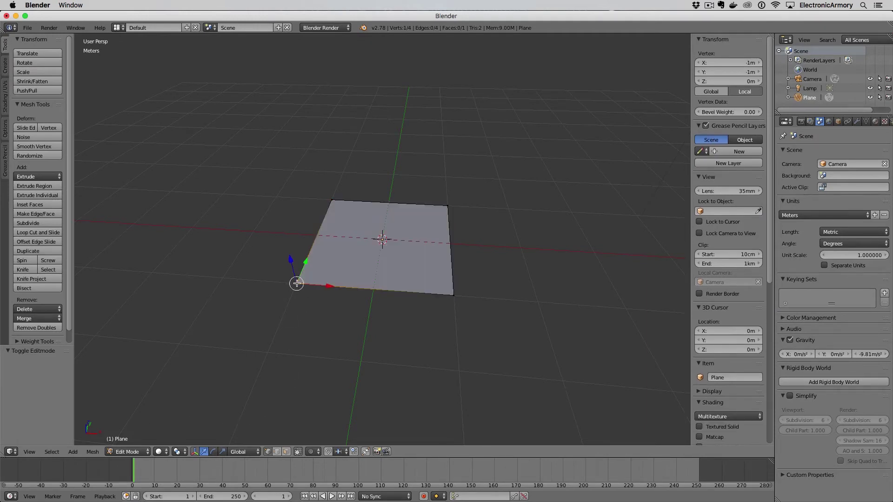
right_click(453, 294)
right_click(448, 206)
right_click(332, 201)
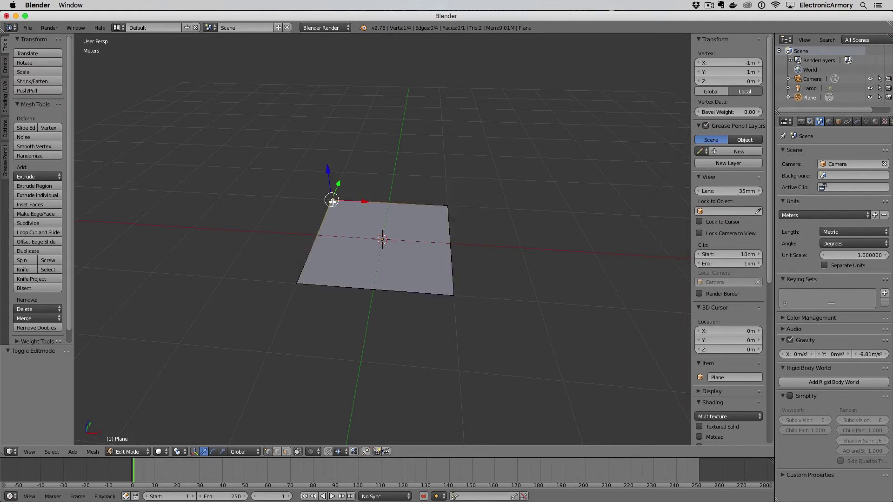
right_click(297, 283, "shift")
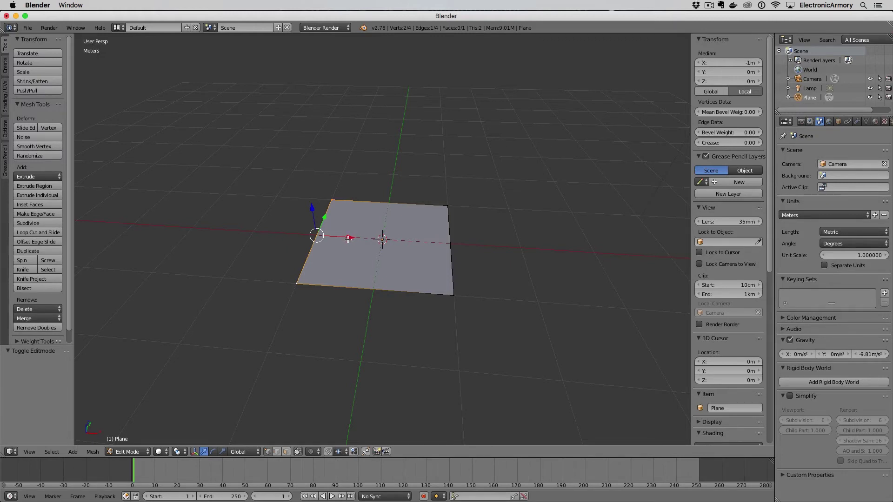
- Drag the selected left edge 1 m outward along X to x = -2 m
left_click_drag(348, 237, 282, 255)
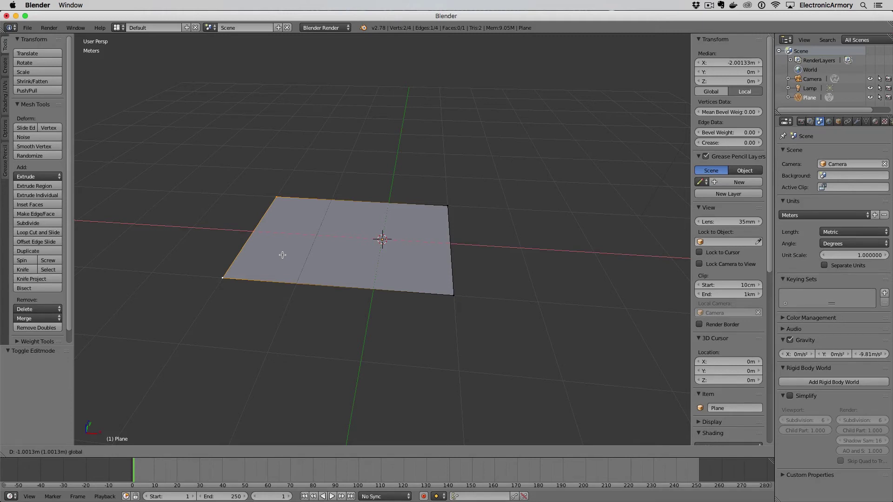
left_click_drag(282, 255, 257, 251)
left_click_drag(257, 251, 258, 250, "ctrl")
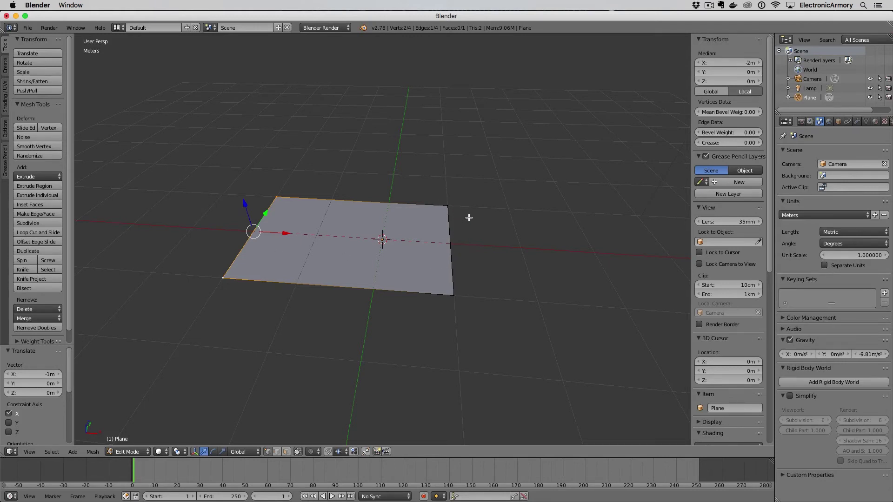
- Select the right edge, move it 1 m out along X, and start extruding it
right_click(447, 206)
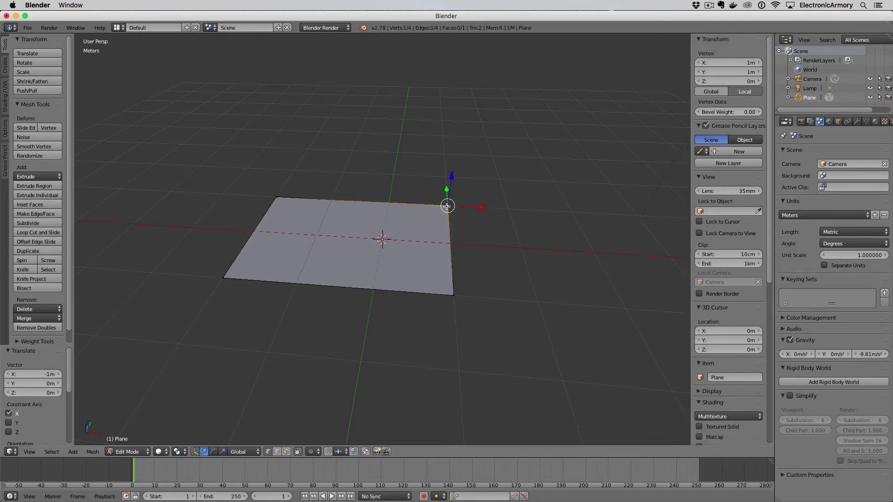
right_click(453, 294, "shift")
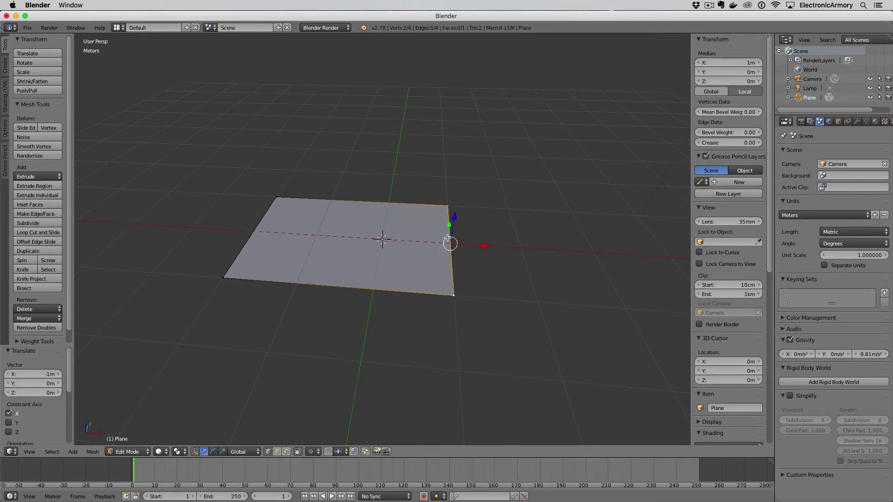
left_click_drag(483, 246, 549, 252)
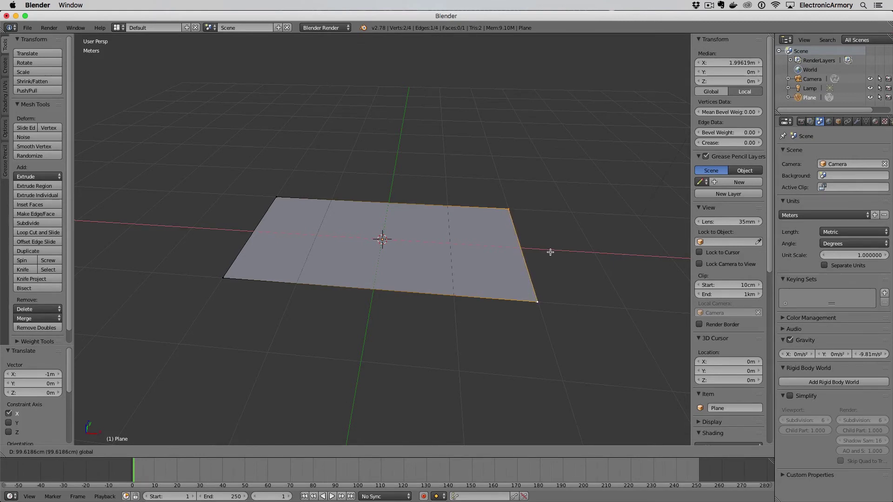
key("ctrl")
left_click(545, 253)
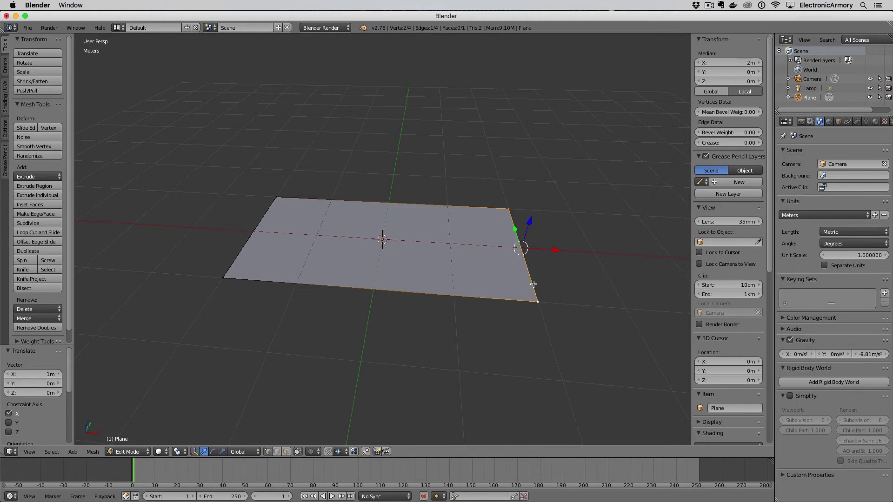
key("e")
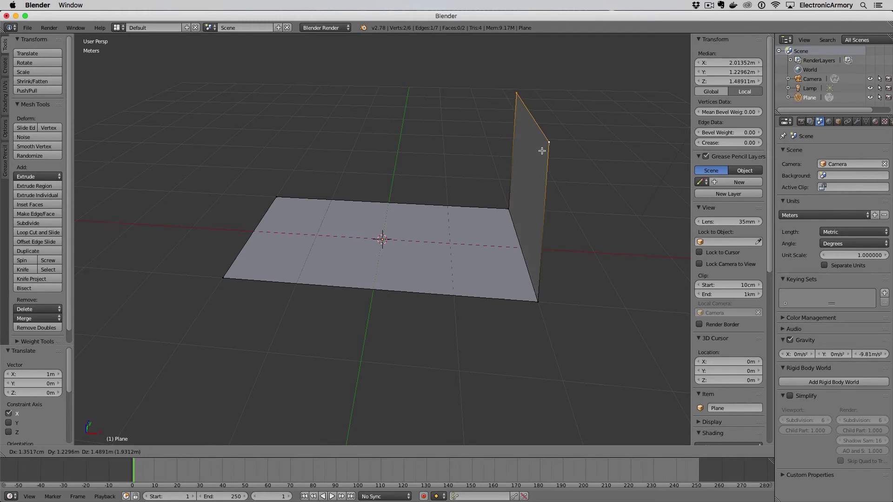
- Constrain the extrusion to Z and confirm the right wall at 3 m tall
key("z")
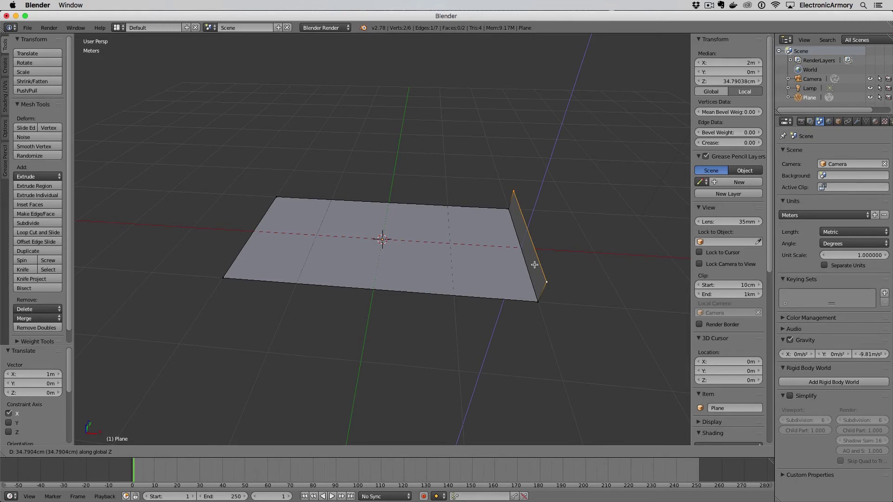
key("0")
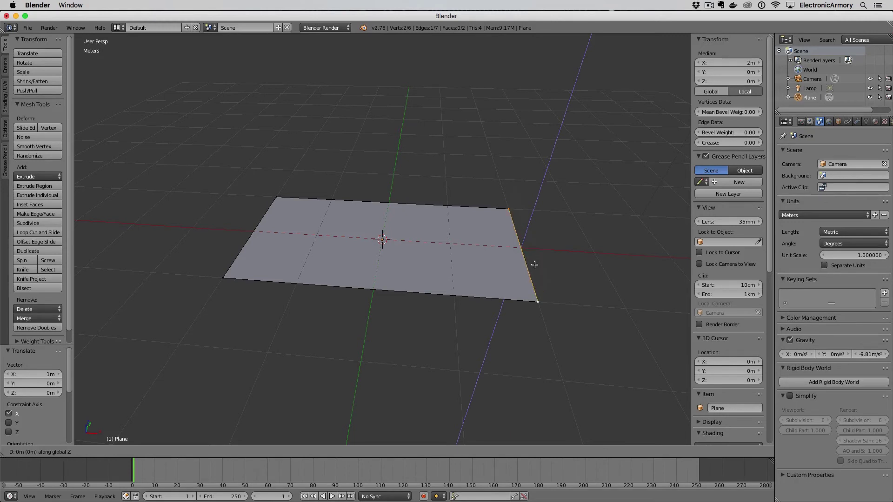
key("1")
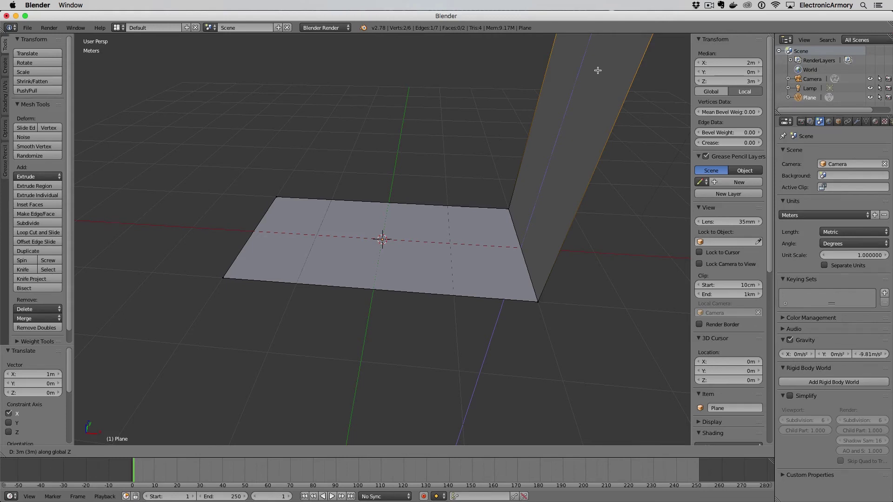
left_click(597, 71)
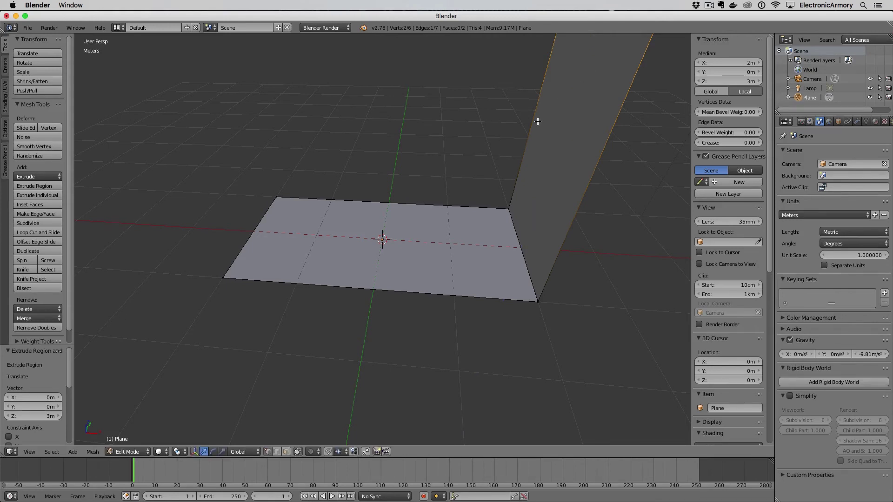
- Orbit to a lower angle and select the floor's two left corner vertices
scroll(457, 209, "down", 1)
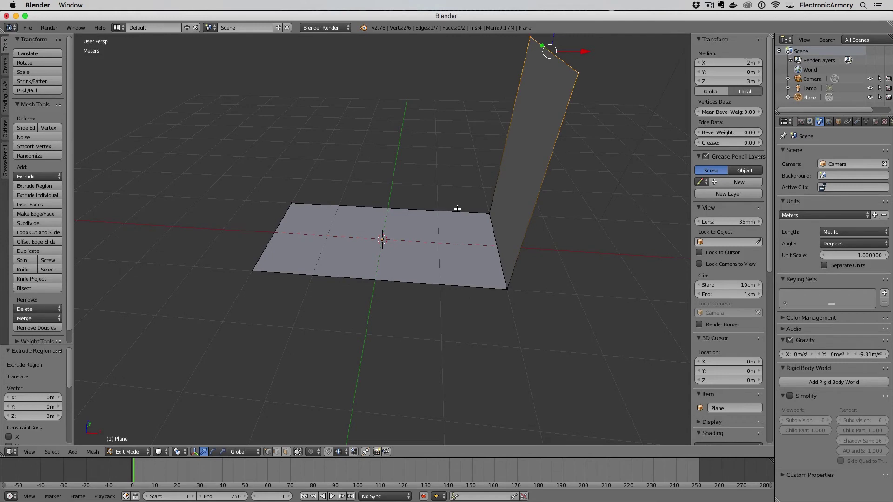
scroll(457, 209, "down", 1)
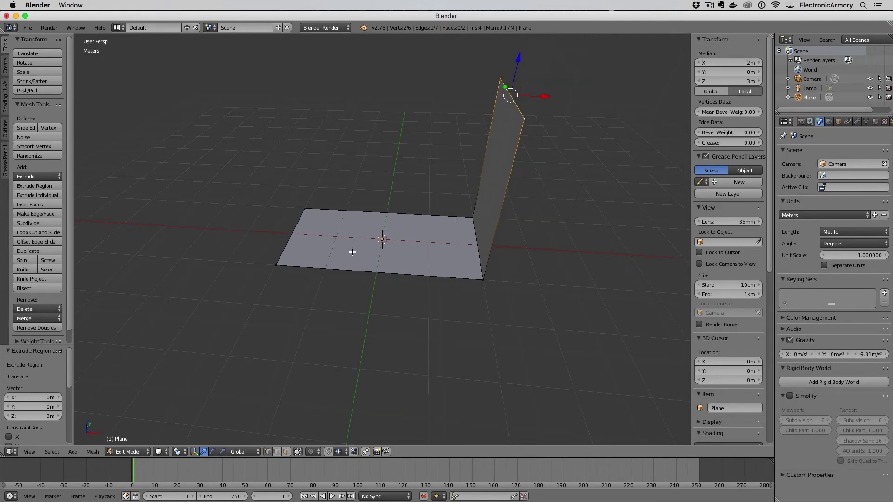
scroll(392, 253, "up", 1)
middle_click_drag(392, 253, 400, 227)
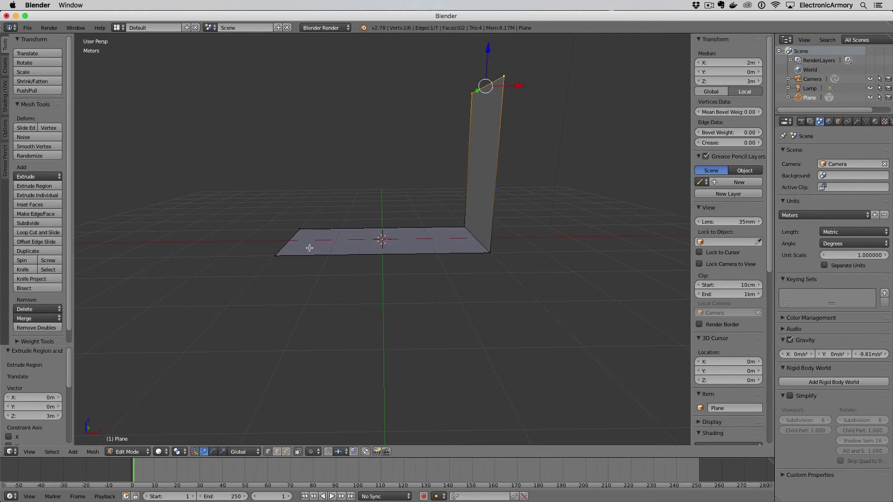
right_click(300, 229)
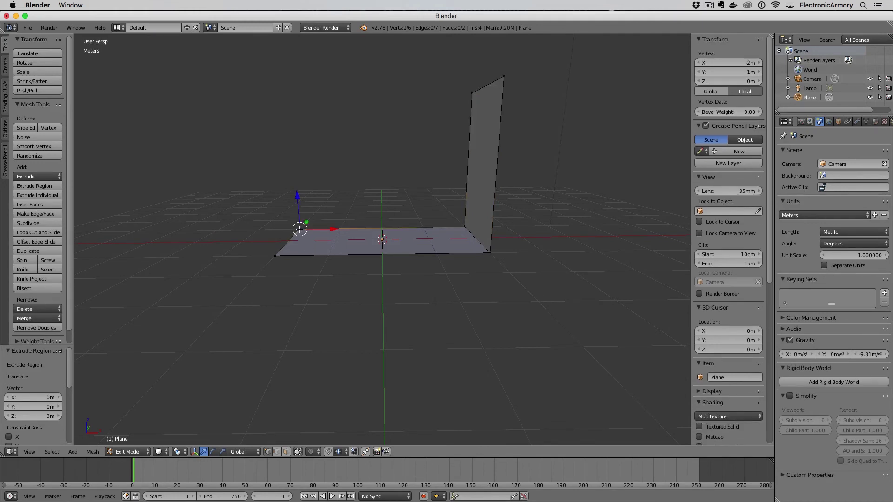
right_click(277, 256, "shift")
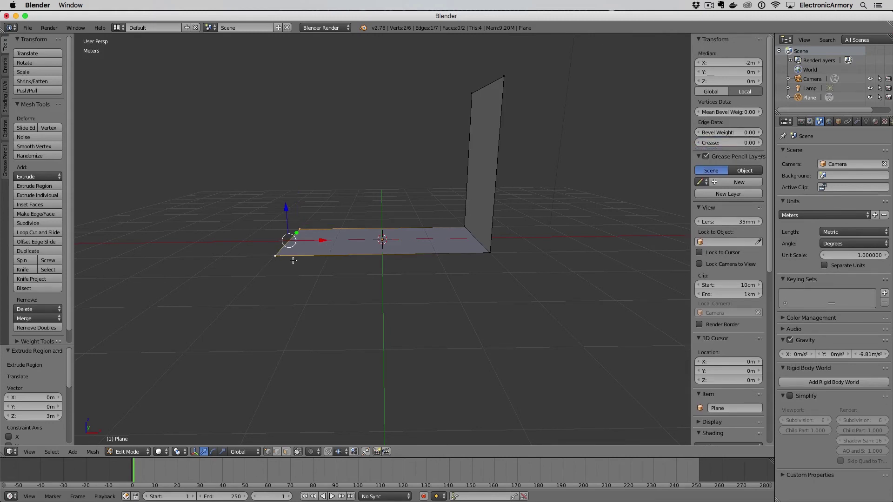
- Extrude the left edge straight up along Z by 3 m to form the left wall
key("e")
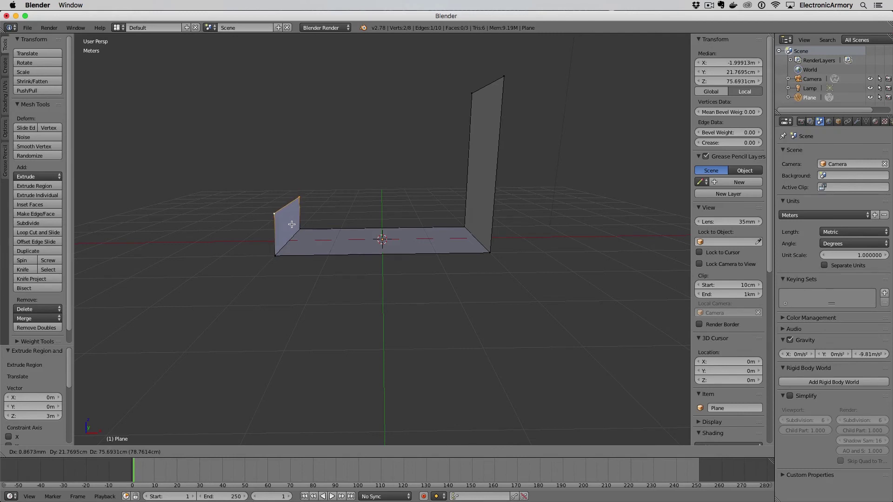
key("z")
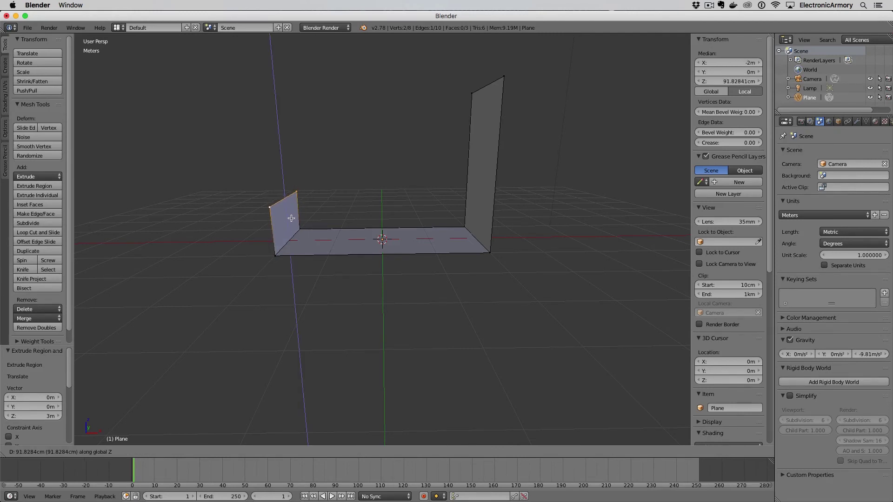
type("1")
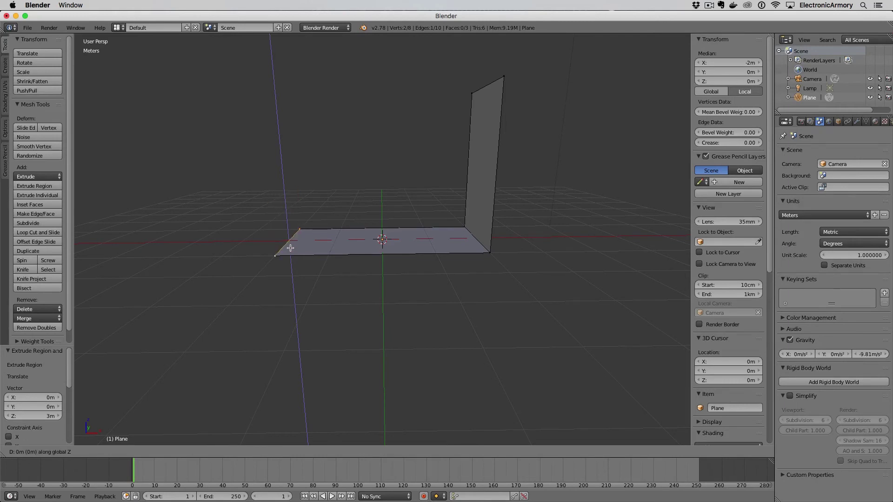
key("BackSpace")
type("2")
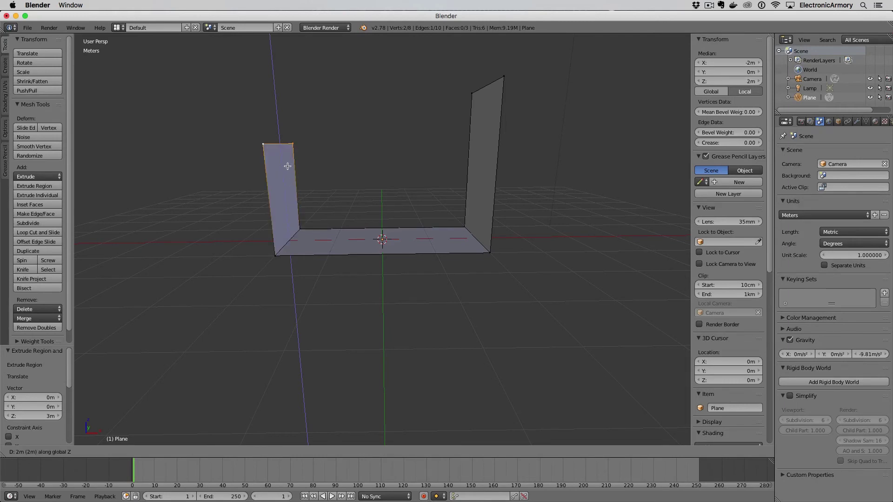
key("BackSpace")
type("3")
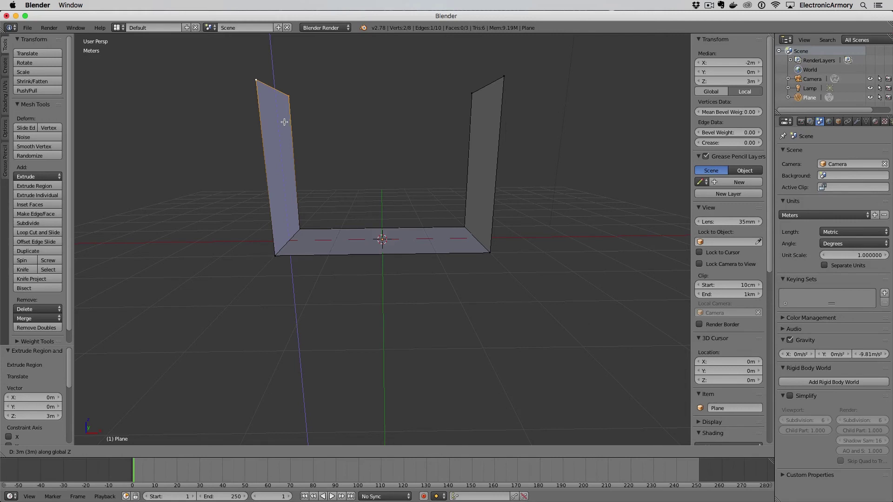
key("BackSpace")
type("1")
key("BackSpace")
type("2")
key("BackSpace")
type("3")
key("Return")
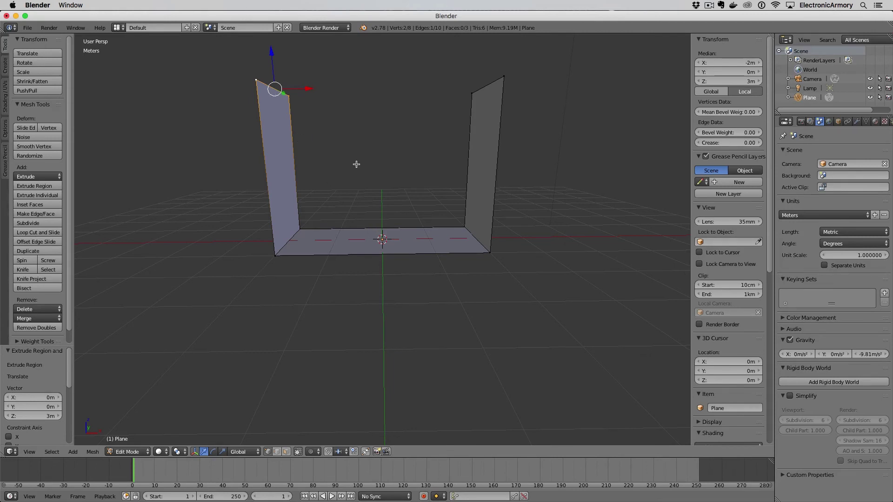
- Select all of the corridor mesh and start a uniform scale with S
key("a")
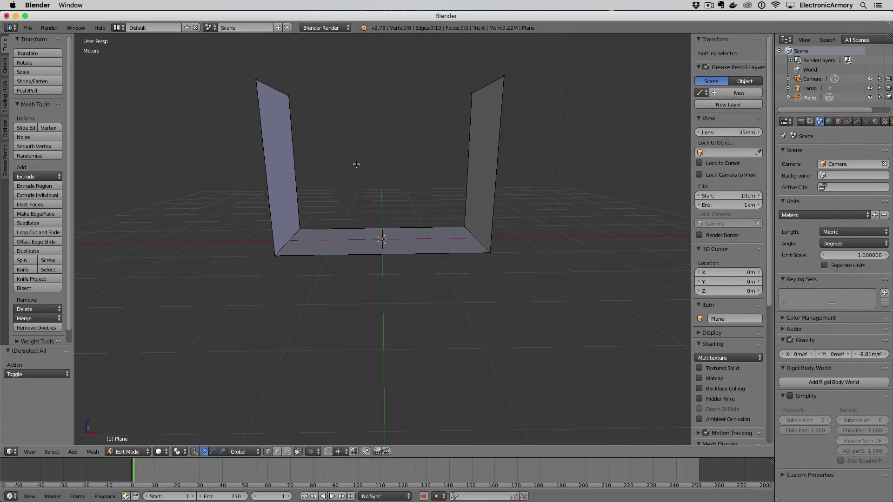
key("a")
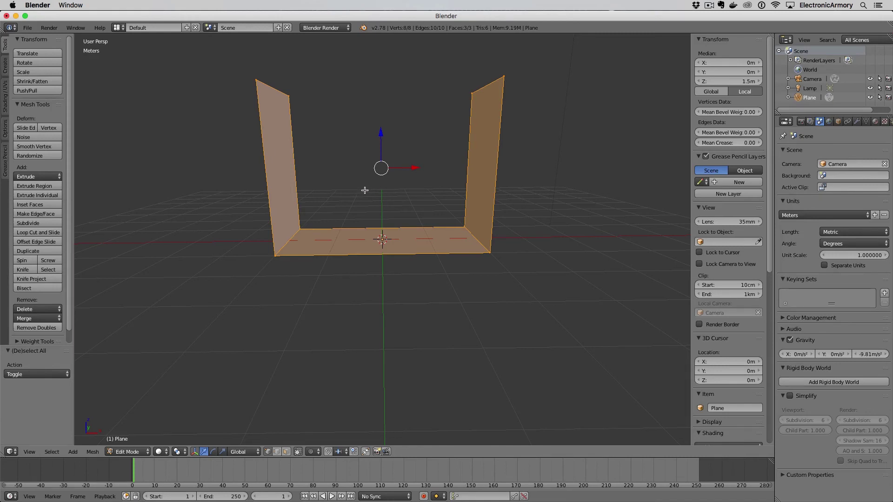
key("s")
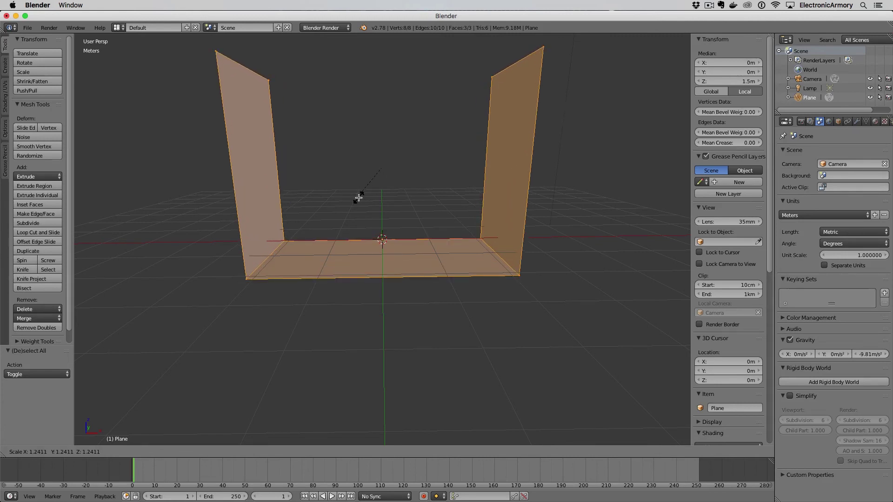
- Scale the corridor mesh by a factor of 1.5, starting with an X constraint, to widen it
key("x")
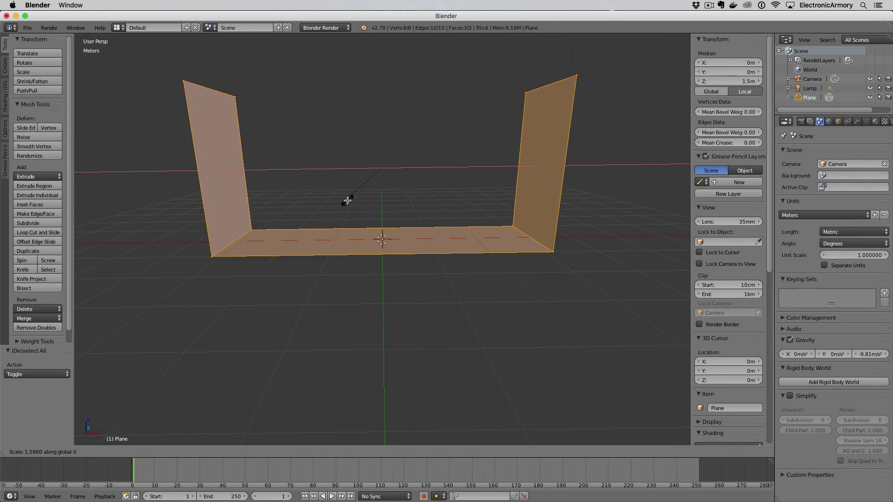
key("ctrl")
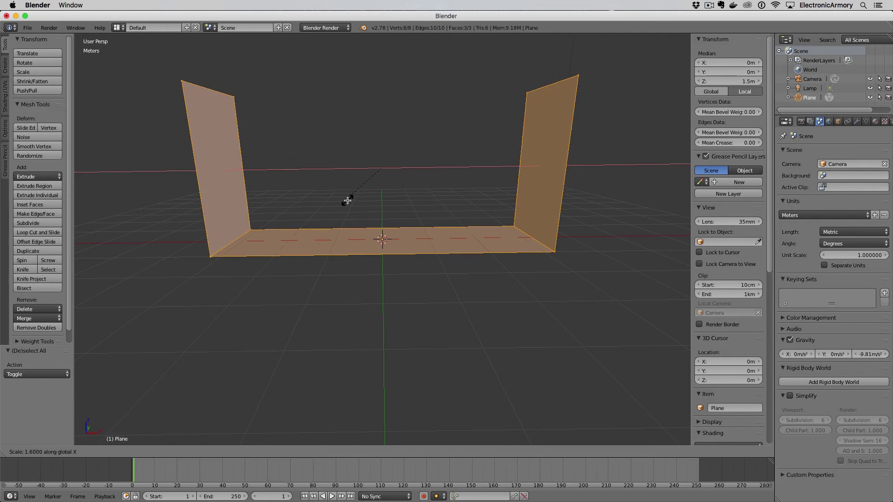
mouse_move(346, 209)
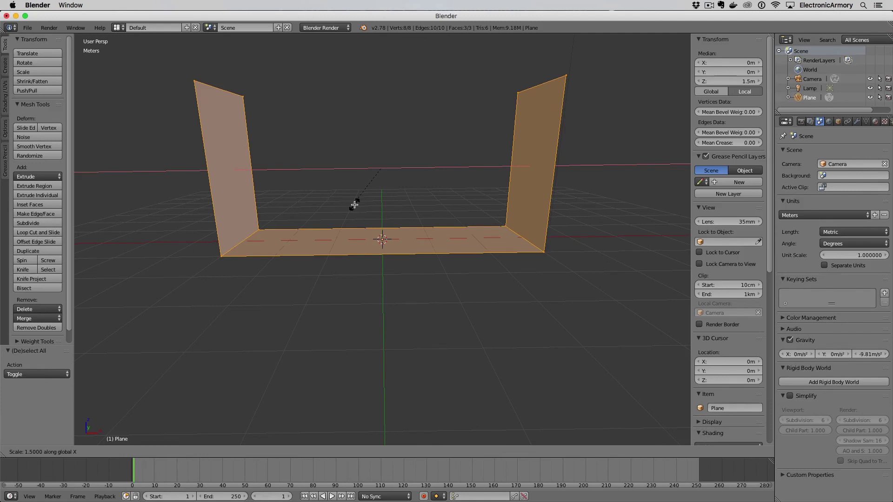
key("Return")
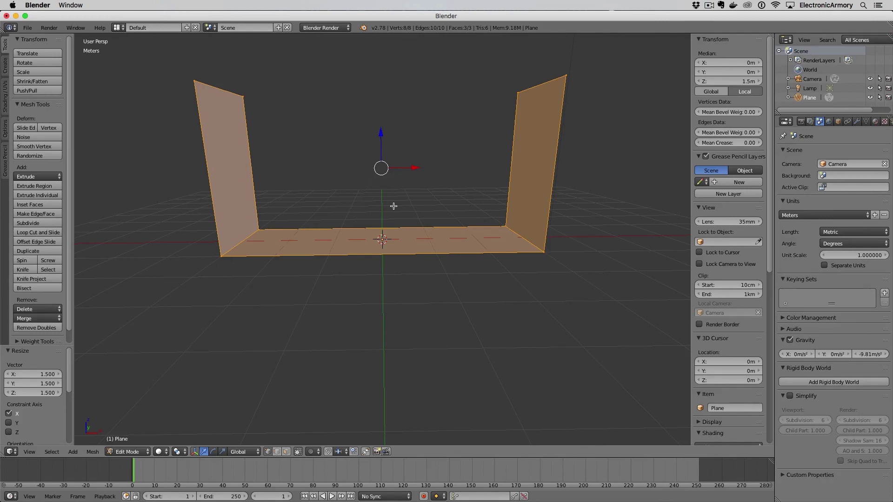
- Switch the corridor to Object Mode, trying a Z move and undoing it to keep it at the origin
key("Tab")
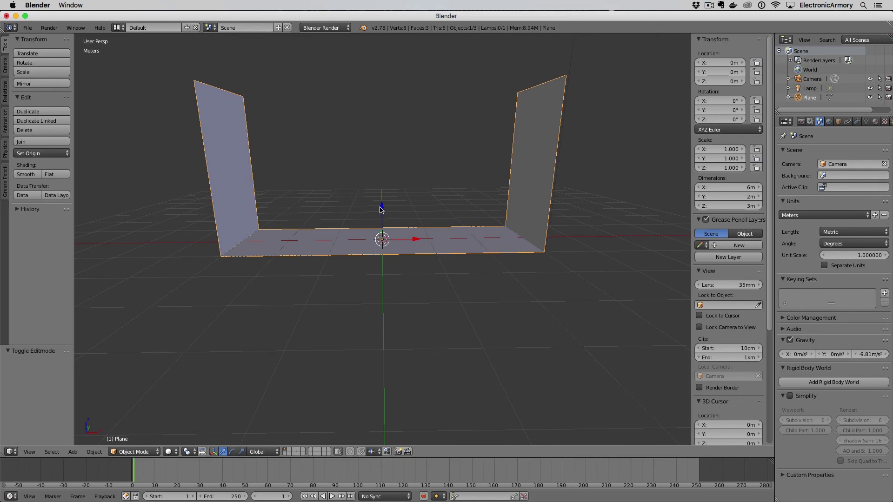
left_click_drag(380, 211, 391, 159)
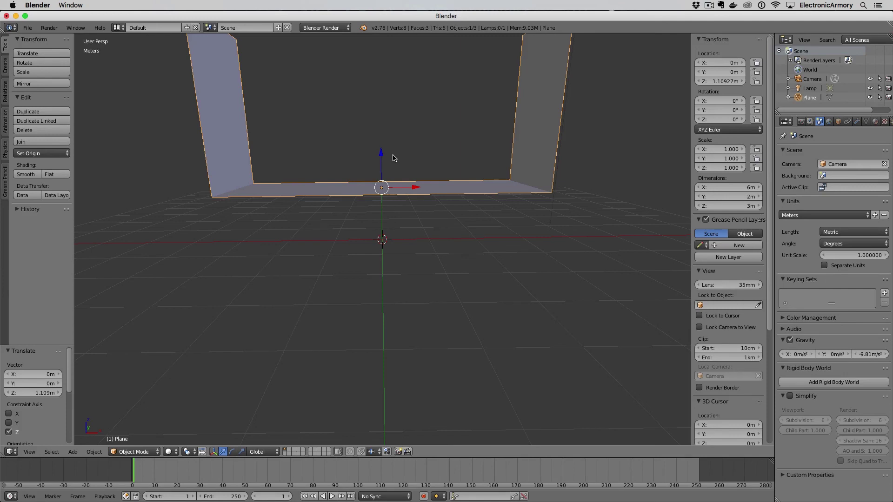
key("ctrl+z")
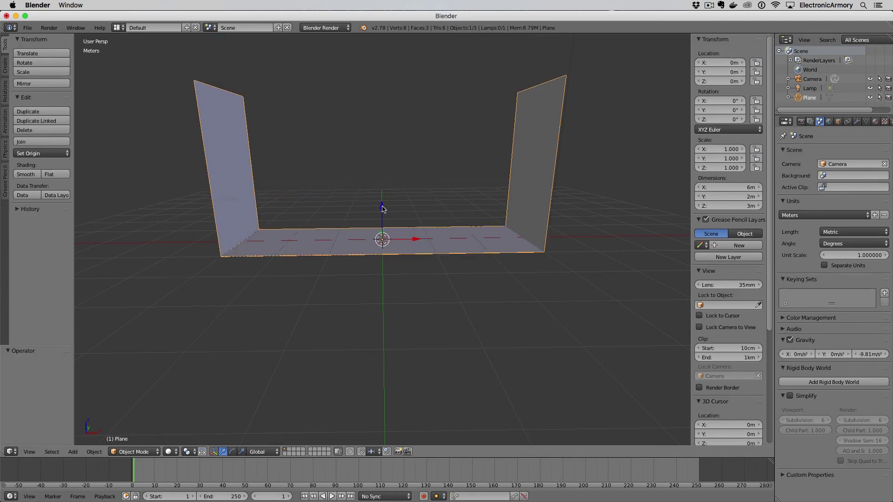
mouse_move(382, 209)
left_mouse_down()
mouse_move(382, 168)
mouse_move(383, 208)
left_mouse_up()
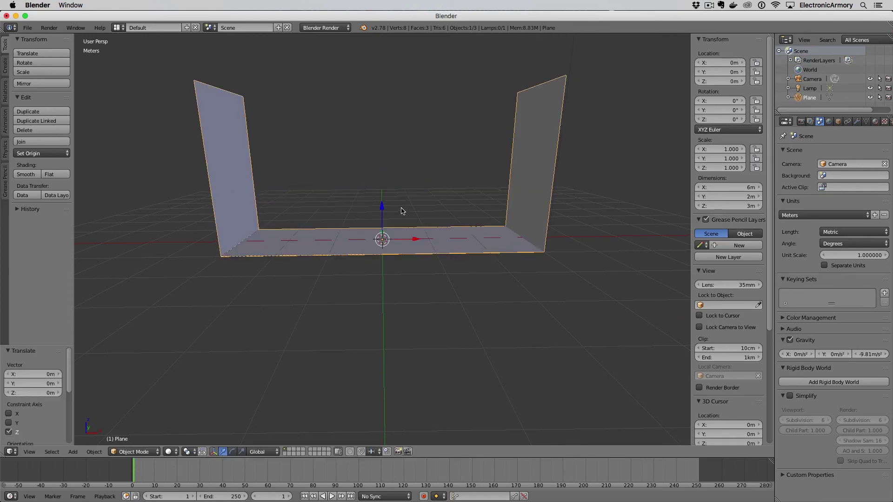